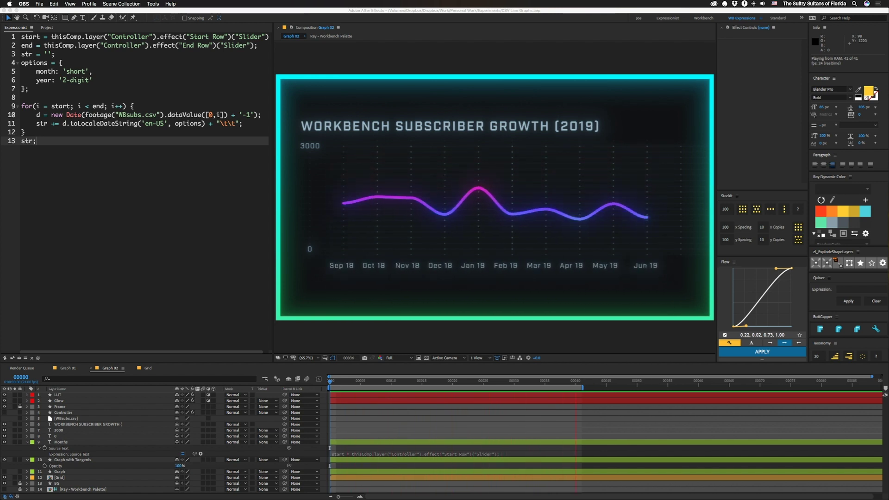
# - Inspect the WBsubs.csv data, highlighting the Date header and the 2017-01 row, and enlarge the window to show every row
pyautogui.press('super+Tab')
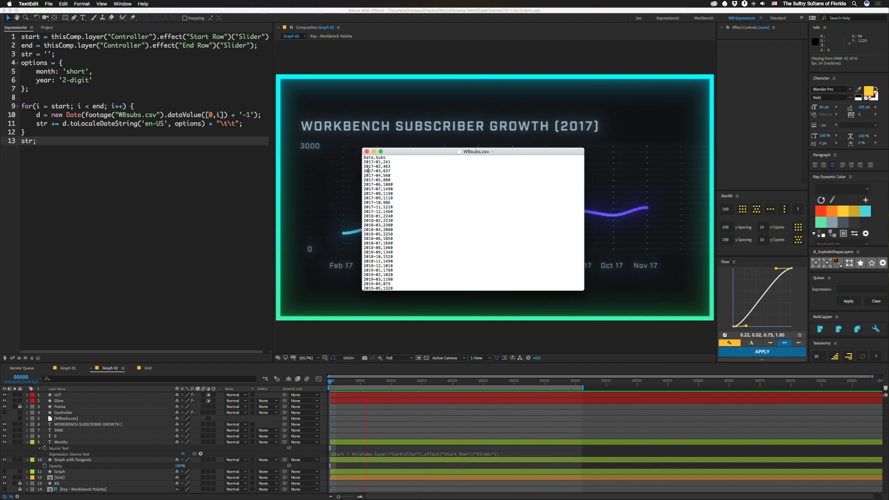
pyautogui.moveTo(364, 158); pyautogui.dragTo(375, 158)
pyautogui.click(389, 162)
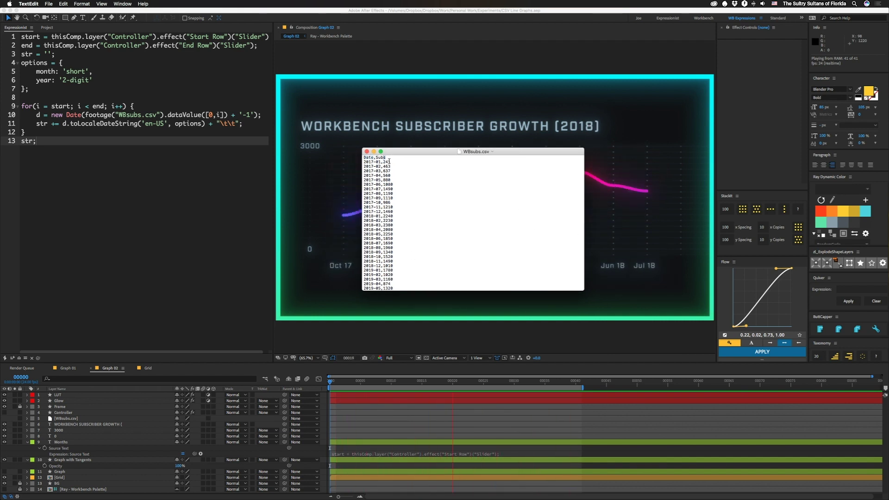
pyautogui.moveTo(364, 162); pyautogui.dragTo(391, 162)
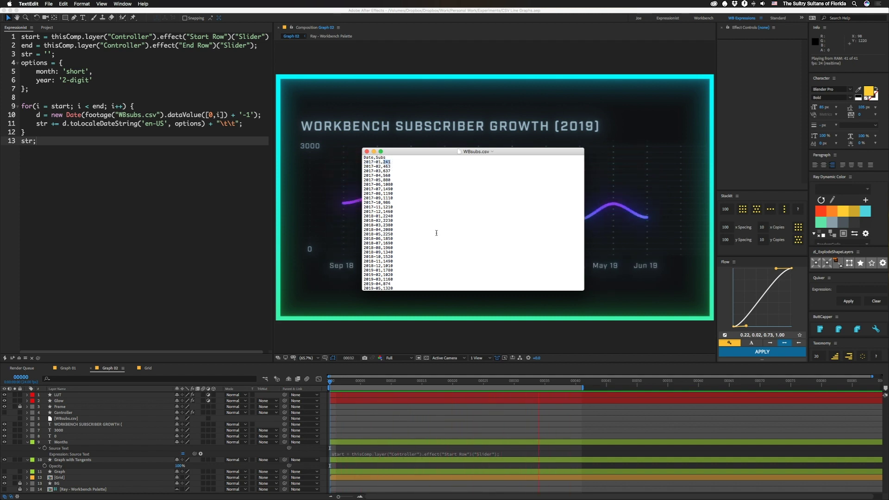
pyautogui.moveTo(584, 290); pyautogui.dragTo(638, 352)
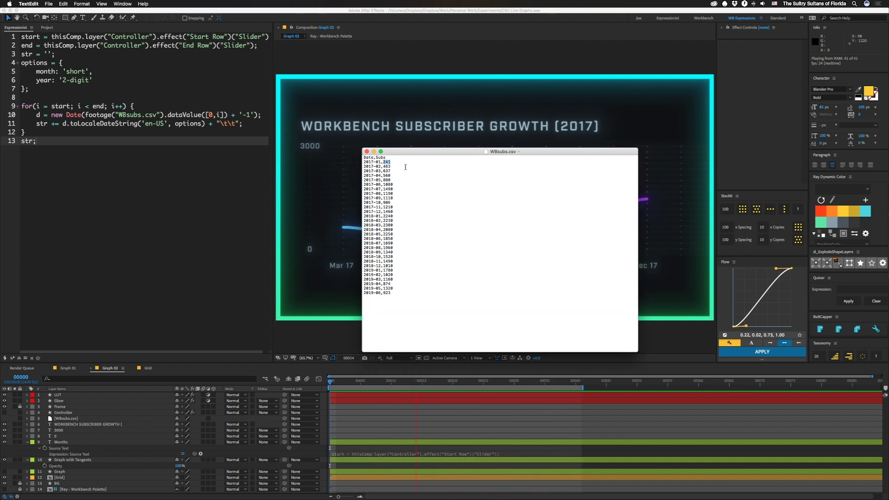
# - Minimize the CSV window and open the Graph 01 composition
pyautogui.press('super+m')
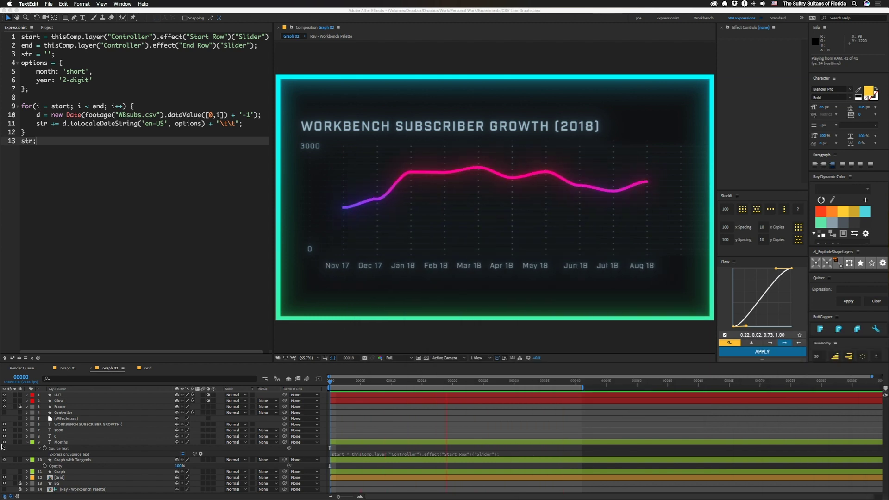
pyautogui.click(69, 369)
pyautogui.click(69, 369)
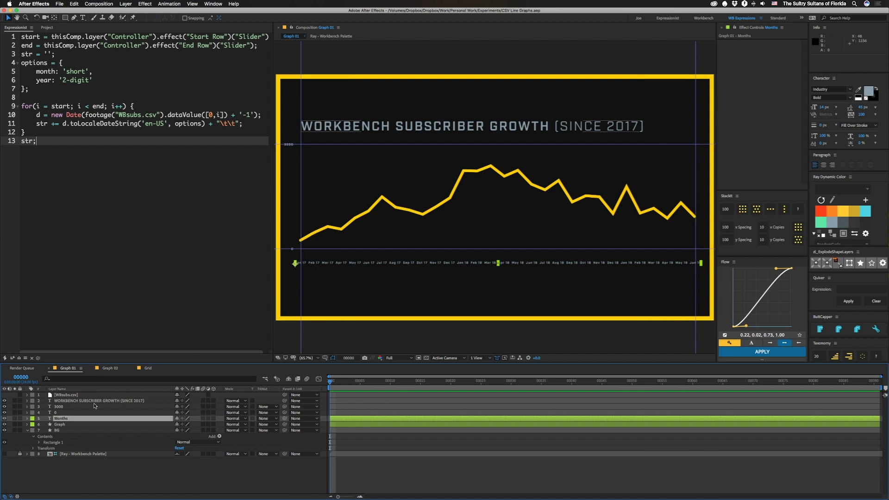
# - Reveal the Months layer's Source Text expression and toggle it off and back on
pyautogui.click(27, 418)
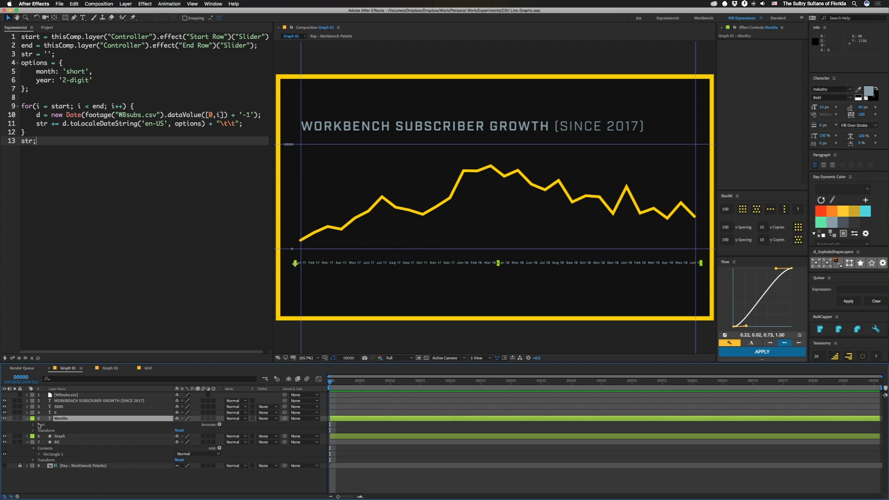
pyautogui.click(33, 424)
pyautogui.click(39, 431)
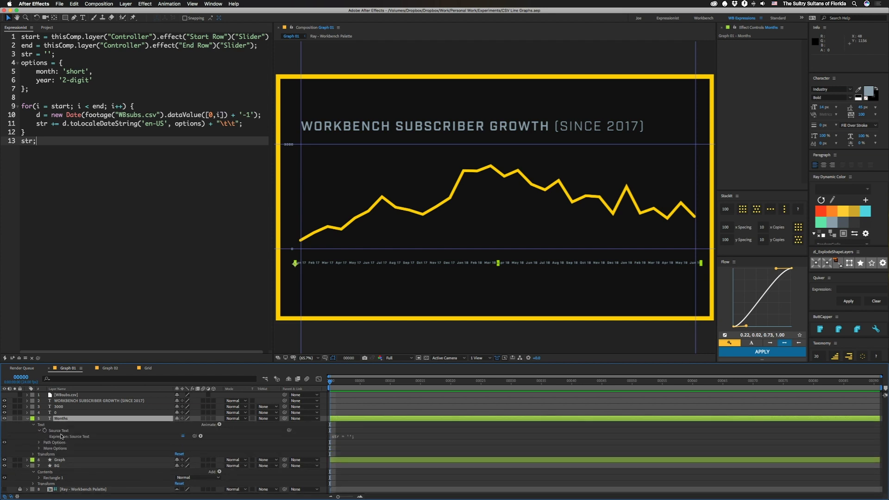
pyautogui.click(183, 437)
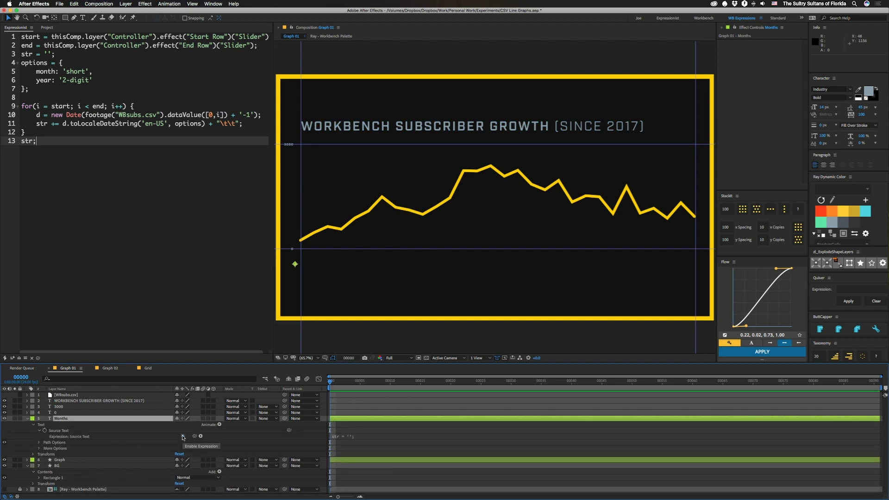
pyautogui.click(184, 437)
pyautogui.click(184, 437)
pyautogui.click(183, 437)
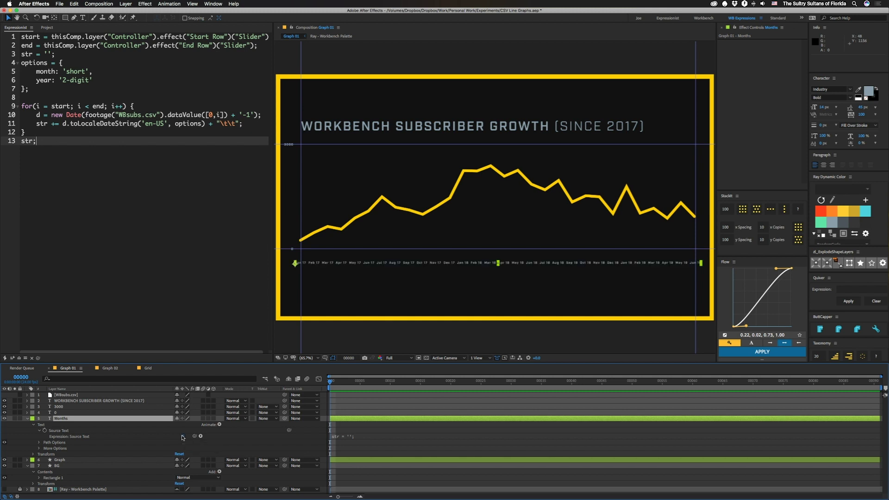
# - Collapse Months, switch to Graph 02, and select the Controller layer to show its row sliders
pyautogui.click(27, 419)
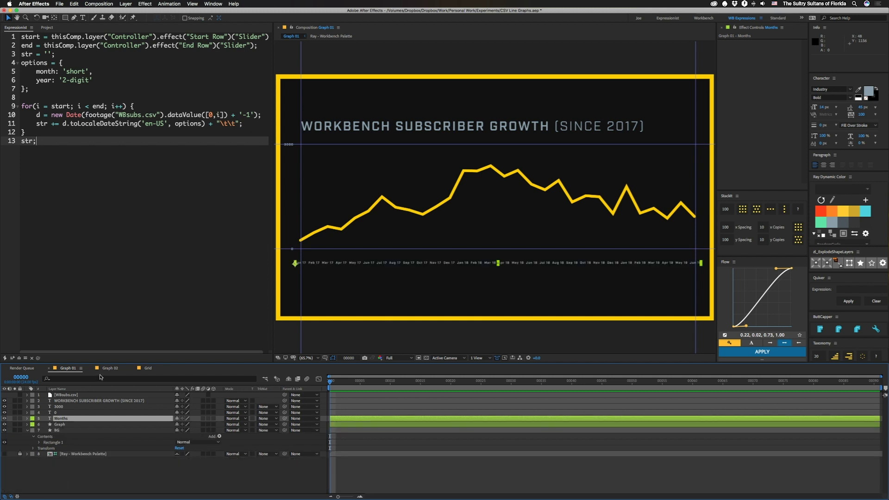
pyautogui.click(110, 368)
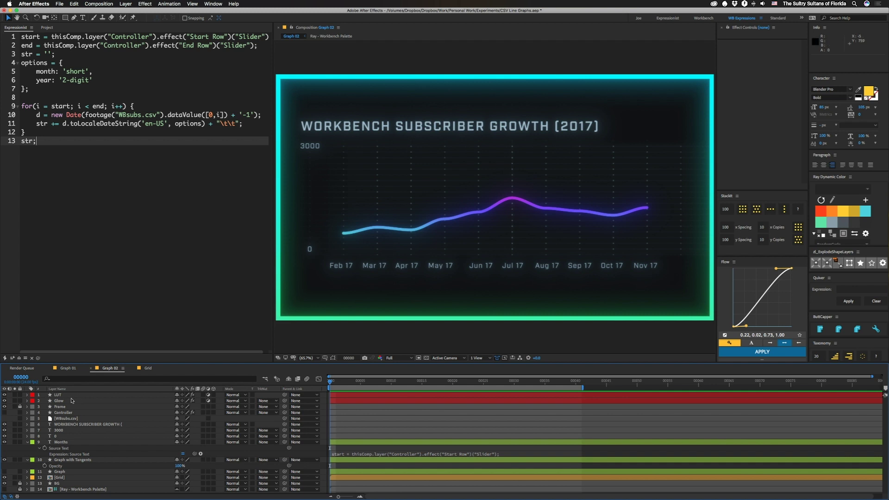
pyautogui.click(62, 413)
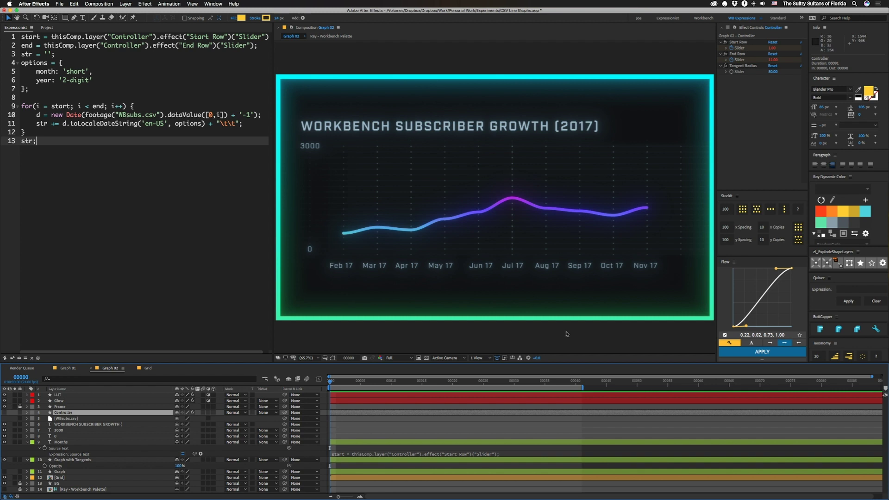
pyautogui.press('super+Tab')
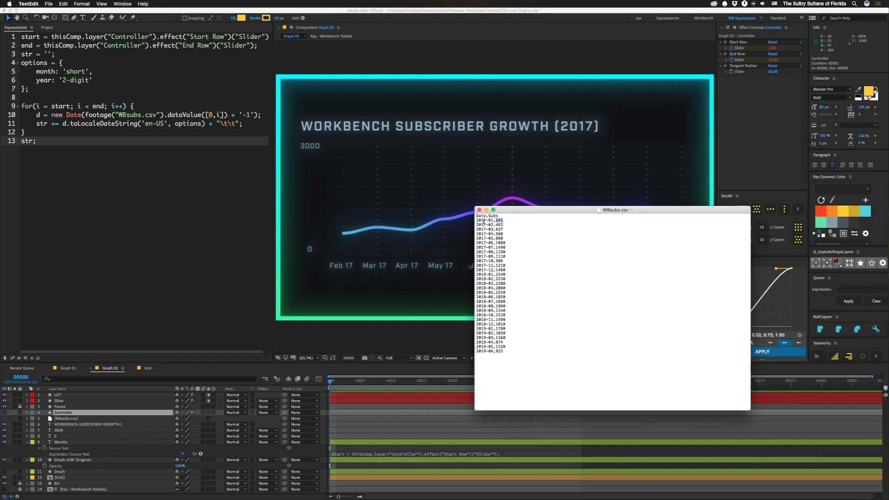
pyautogui.moveTo(498, 216); pyautogui.dragTo(477, 216)
pyautogui.press('super+m')
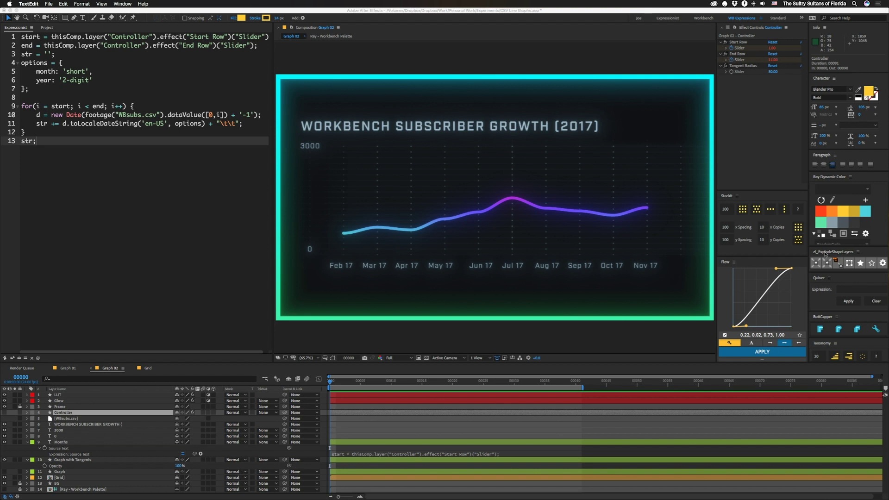
# - Scrub the Start Row, set End Row to 10, and reveal the Controller's row keyframes
pyautogui.click(772, 48)
pyautogui.moveTo(773, 54)
pyautogui.mouseDown()
pyautogui.moveTo(794, 58)
pyautogui.moveTo(767, 50)
pyautogui.mouseUp()
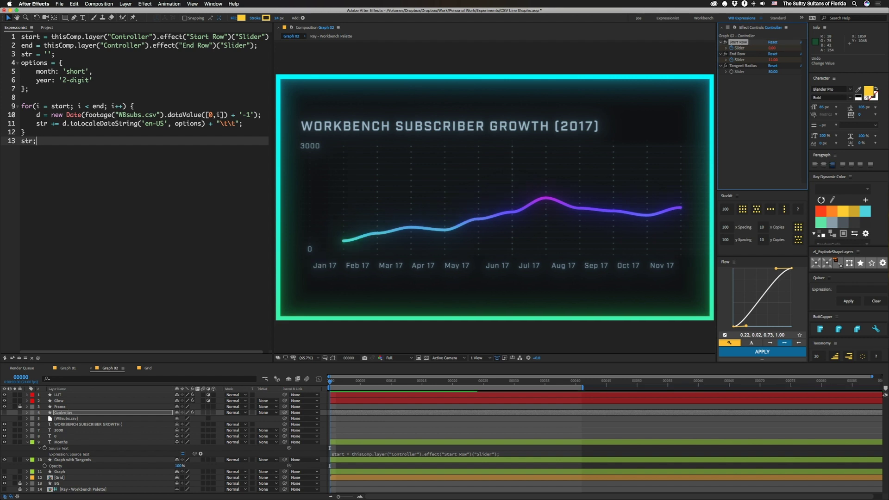
pyautogui.click(772, 60)
pyautogui.write('10')
pyautogui.press('Return')
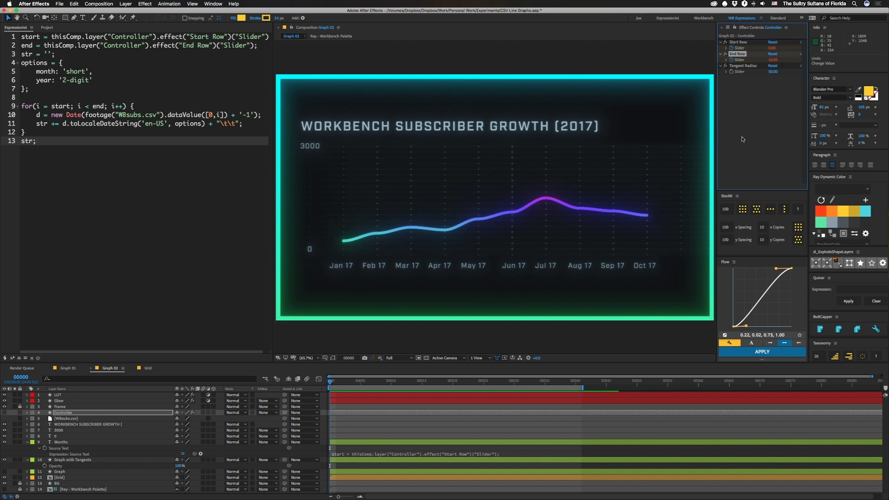
pyautogui.press('u')
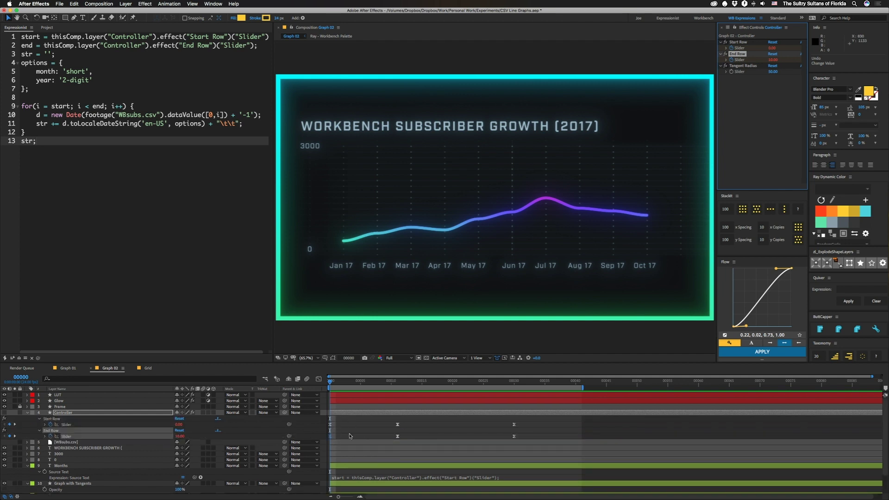
# - At the frame-11 keyframes, set Start Row to 0 and End Row to 10, then preview the range
pyautogui.moveTo(334, 384); pyautogui.dragTo(314, 391)
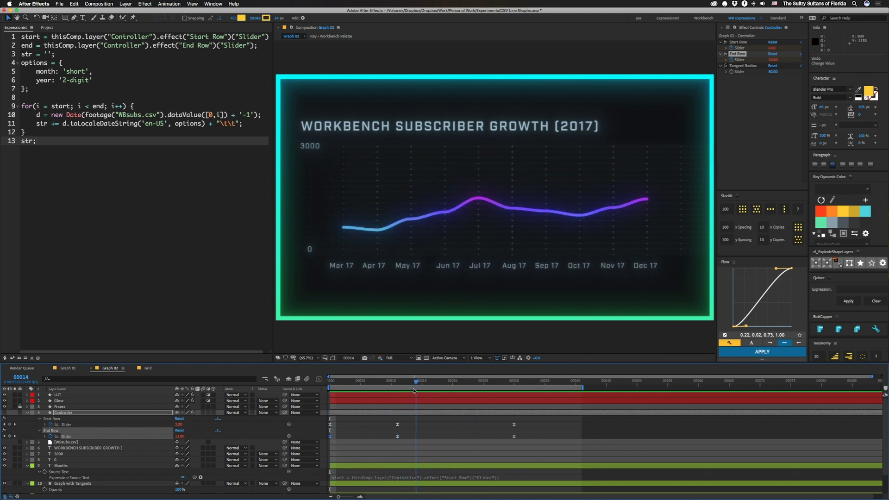
pyautogui.moveTo(330, 430); pyautogui.dragTo(350, 428)
pyautogui.press('k')
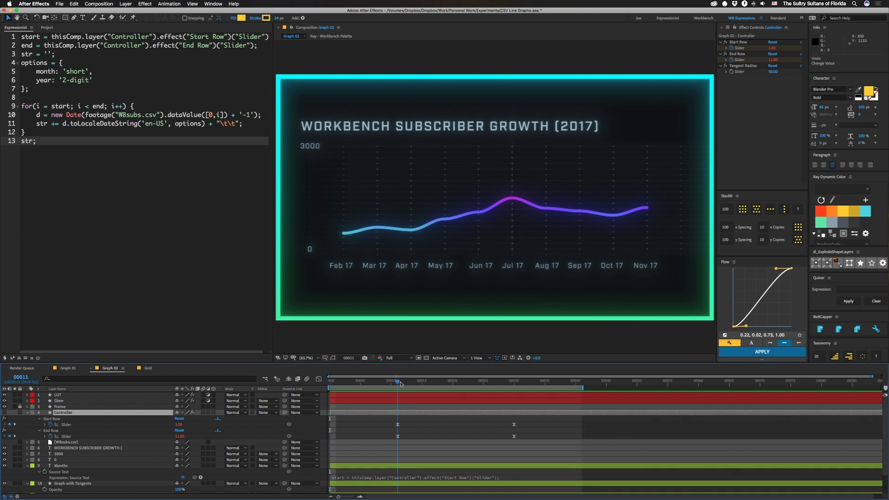
pyautogui.click(772, 48)
pyautogui.write('0')
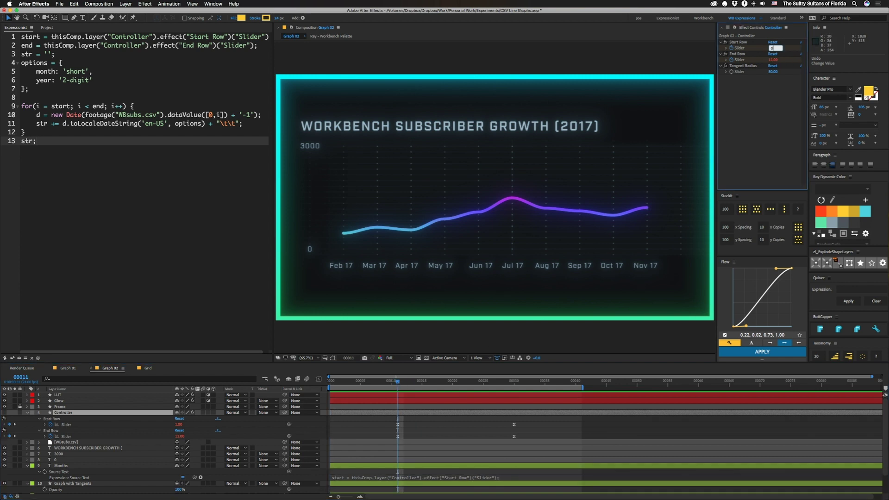
pyautogui.press('Tab')
pyautogui.write('10')
pyautogui.press('Return')
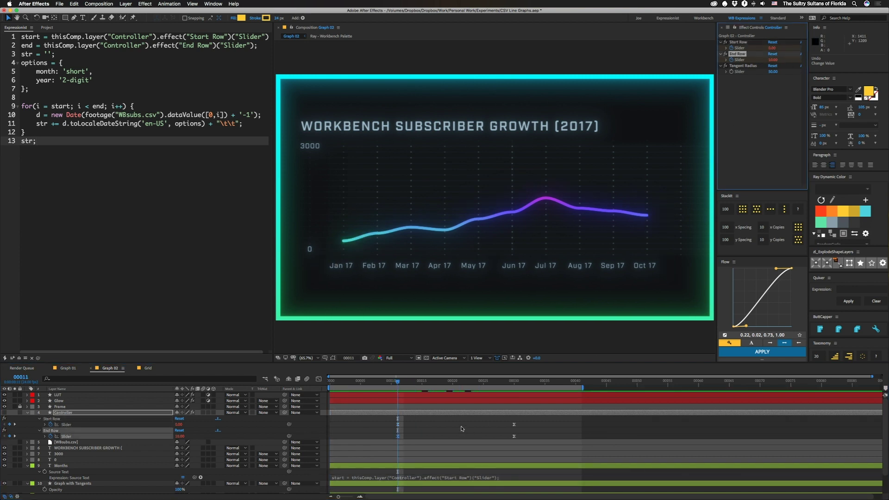
pyautogui.moveTo(402, 386)
pyautogui.mouseDown()
pyautogui.moveTo(465, 393)
pyautogui.moveTo(397, 387)
pyautogui.mouseUp()
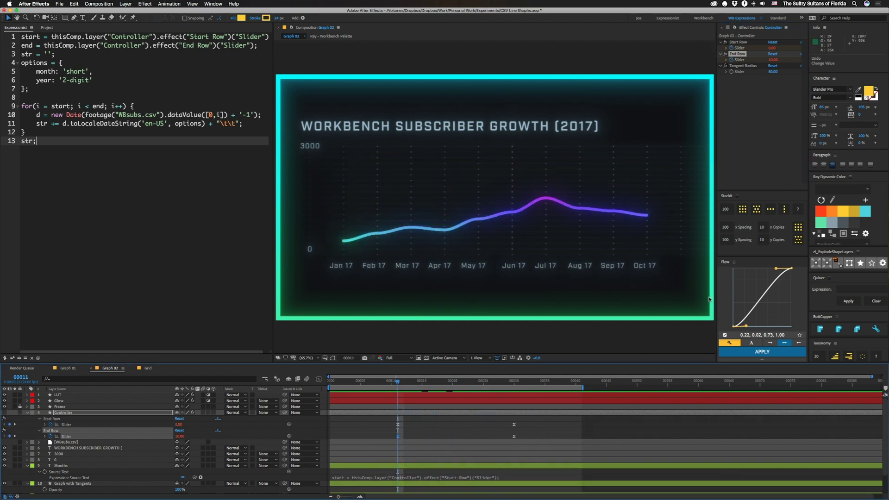
# - Delete the WBsubs.csv layer, then undo to restore it
pyautogui.click(74, 443)
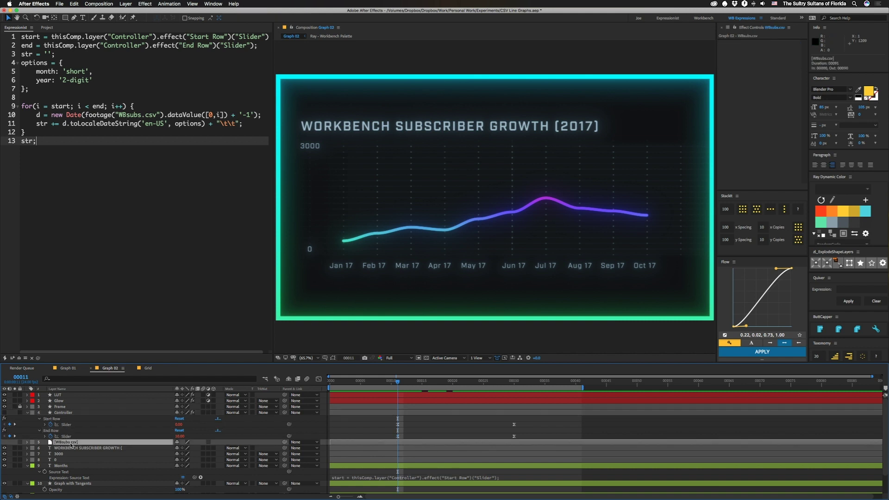
pyautogui.click(46, 28)
pyautogui.click(77, 446)
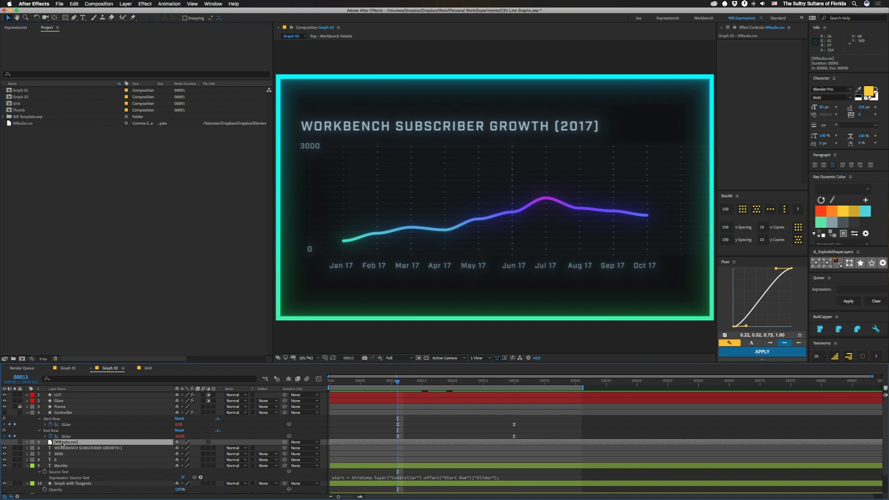
pyautogui.press('Delete')
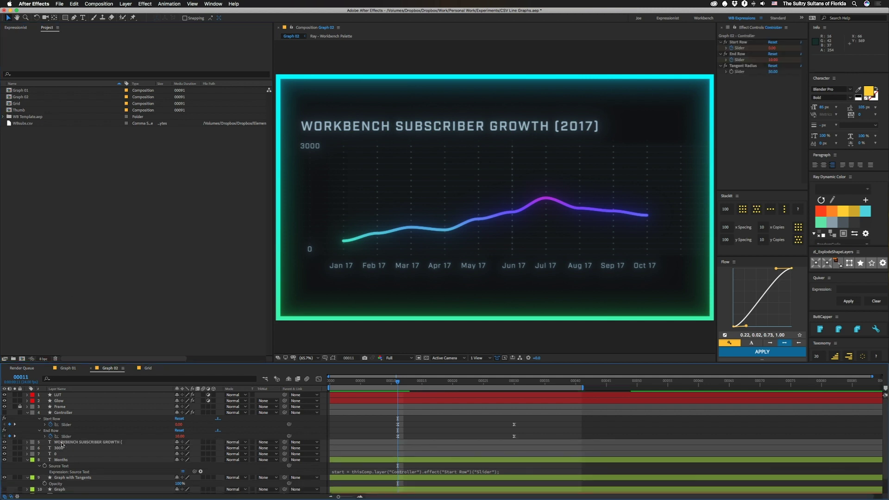
pyautogui.press('super+z')
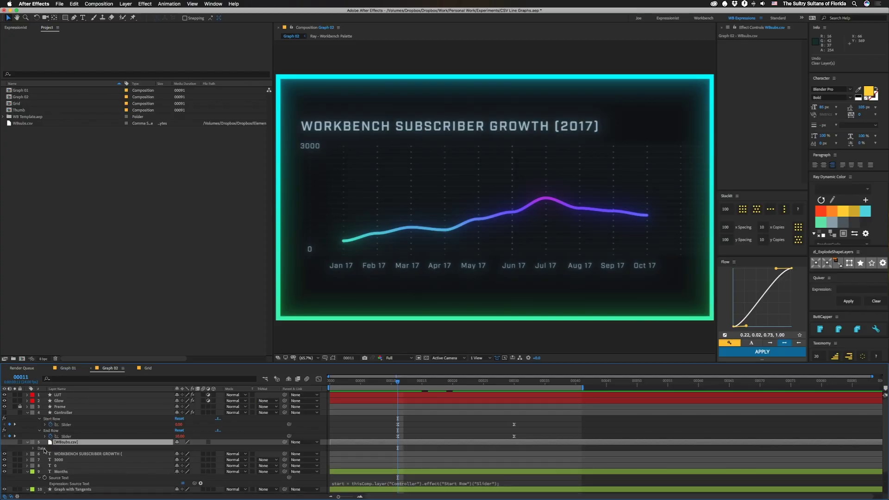
# - Expand Data > Date > Date 0 to show its dataValue([0,0]) expression
pyautogui.click(33, 448)
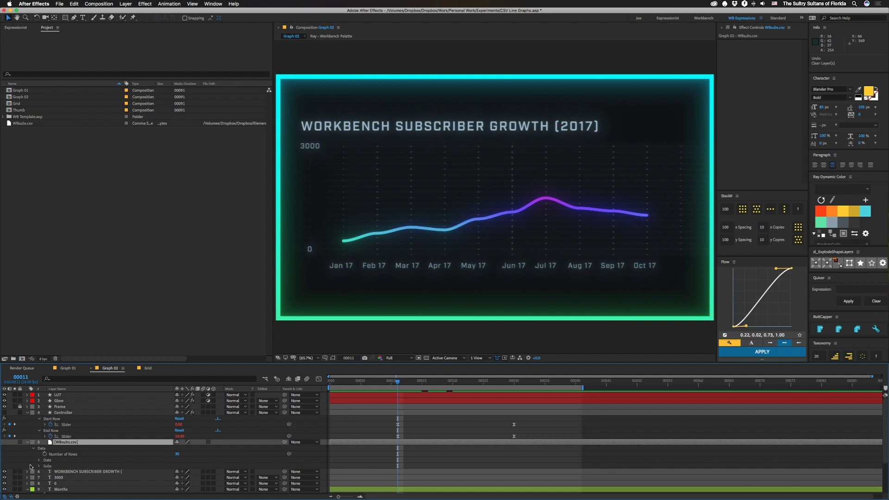
pyautogui.click(39, 461)
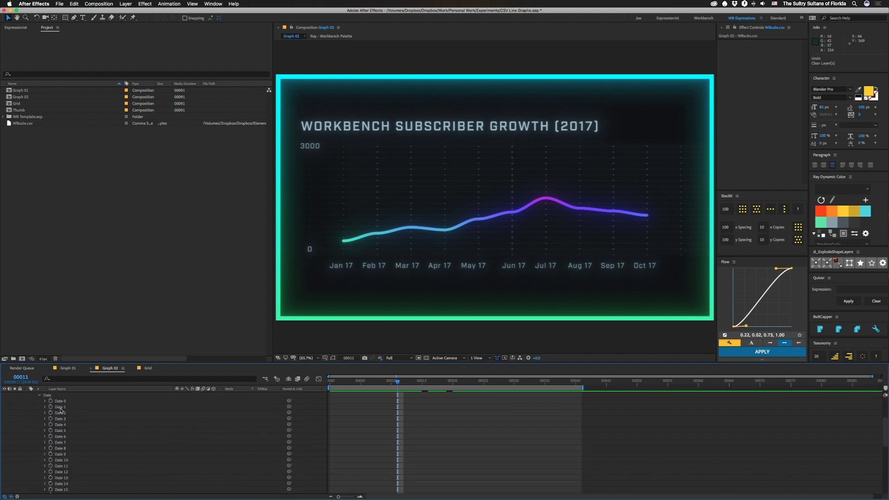
pyautogui.click(45, 401)
pyautogui.scroll(4, 60, 451)
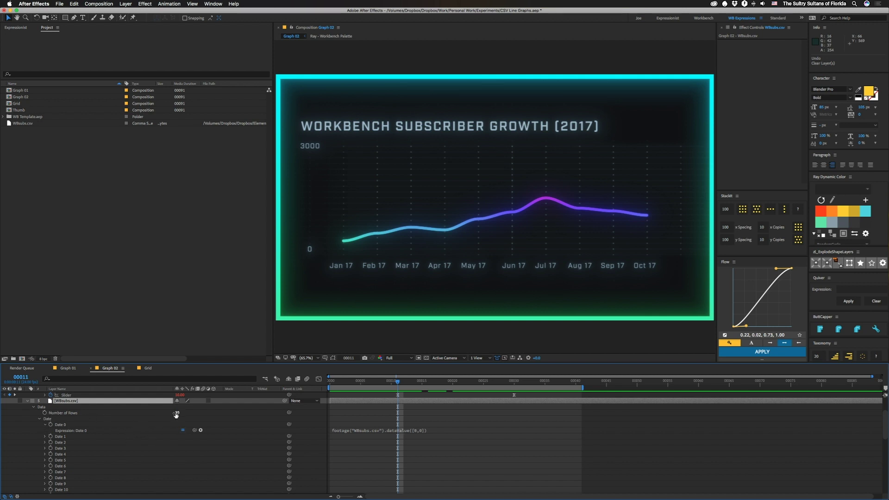
# - In TextEdit, change January 2017's subscriber value from 241 to 900 in WBsubs.csv and save
pyautogui.press('super+e')
pyautogui.moveTo(744, 290); pyautogui.dragTo(472, 267)
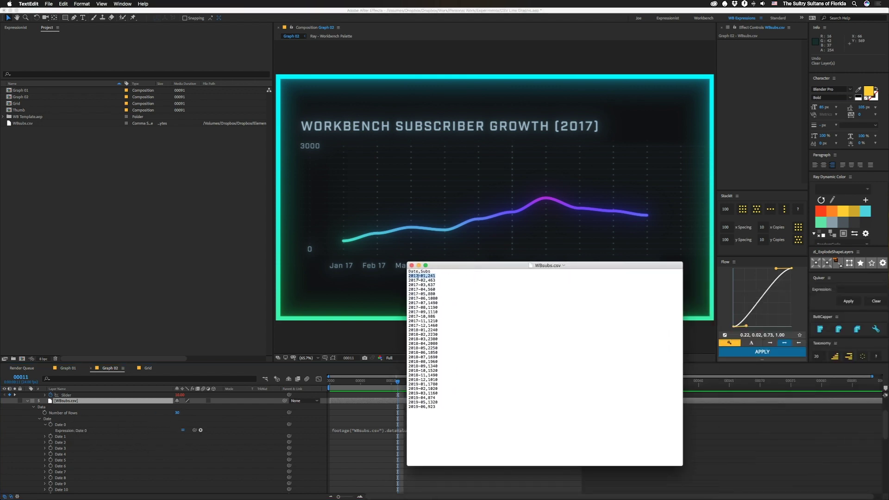
pyautogui.click(443, 276)
pyautogui.click(435, 275)
pyautogui.hotkey('shift', 'Left')
pyautogui.hotkey('shift', 'Left')
pyautogui.hotkey('shift', 'Left')
pyautogui.write('900')
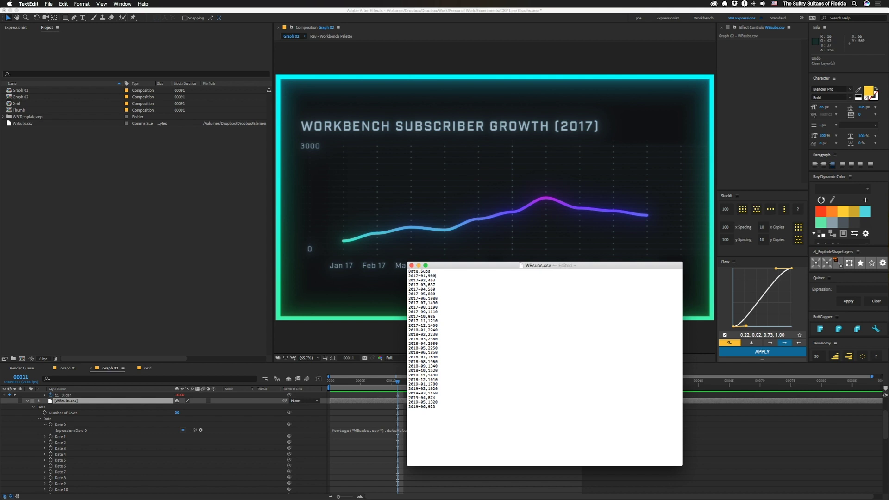
pyautogui.press('Return')
pyautogui.press('BackSpace')
pyautogui.press('super+s')
# - Hide TextEdit and check the reshaped graph in After Effects
pyautogui.moveTo(449, 261); pyautogui.dragTo(472, 263)
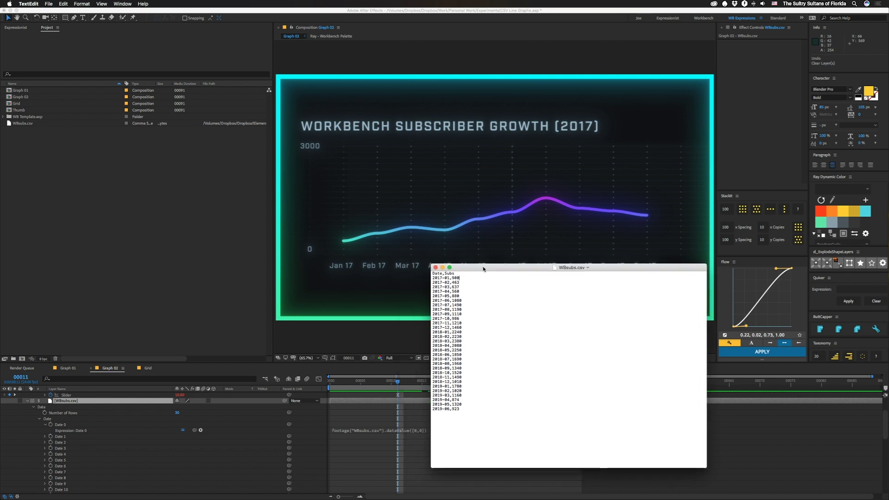
pyautogui.press('super+w')
pyautogui.click(120, 248)
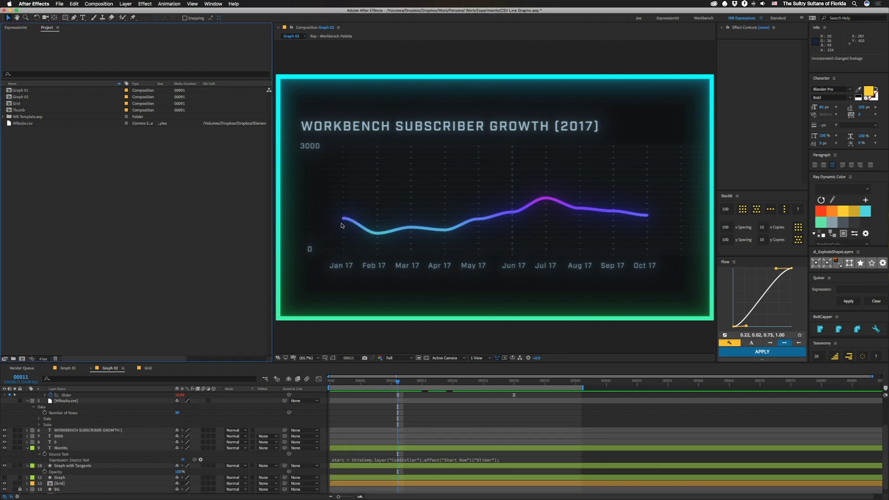
# - Select the January 2017 value in the CSV again, then return to After Effects' expression editor panel
pyautogui.press('super+Tab')
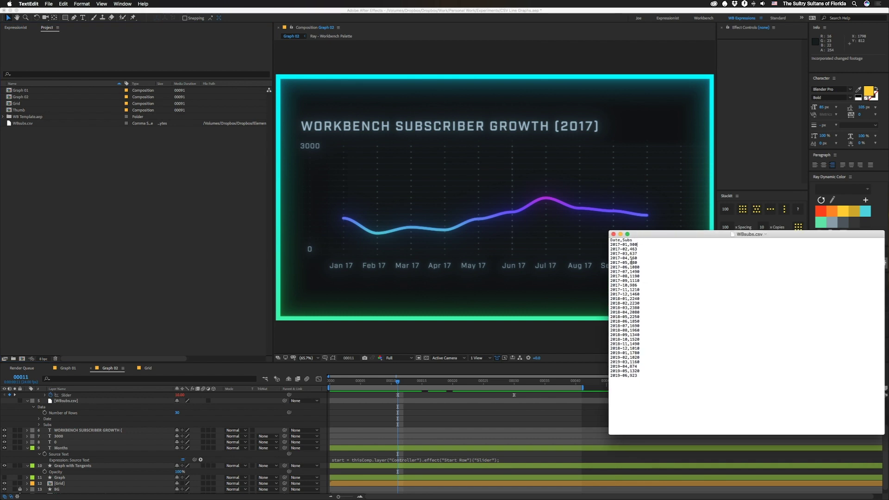
pyautogui.doubleClick(633, 244)
pyautogui.moveTo(640, 236); pyautogui.dragTo(830, 241)
pyautogui.press('super+w')
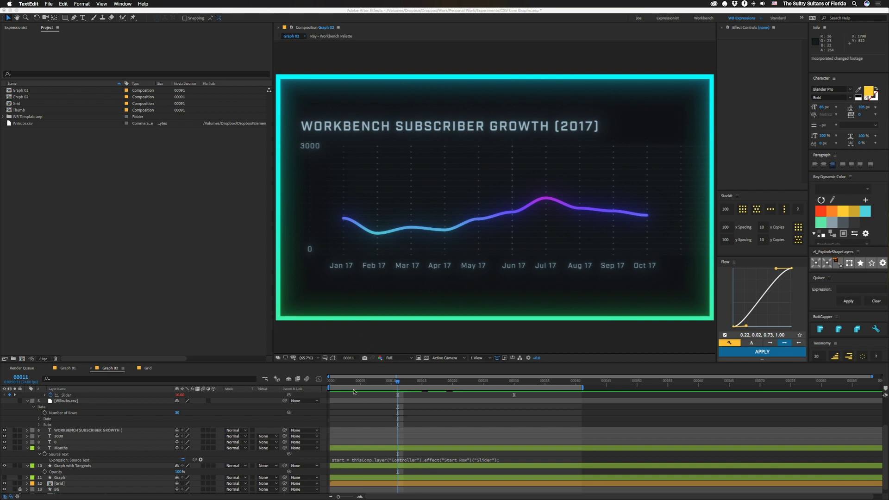
pyautogui.press('super+Tab')
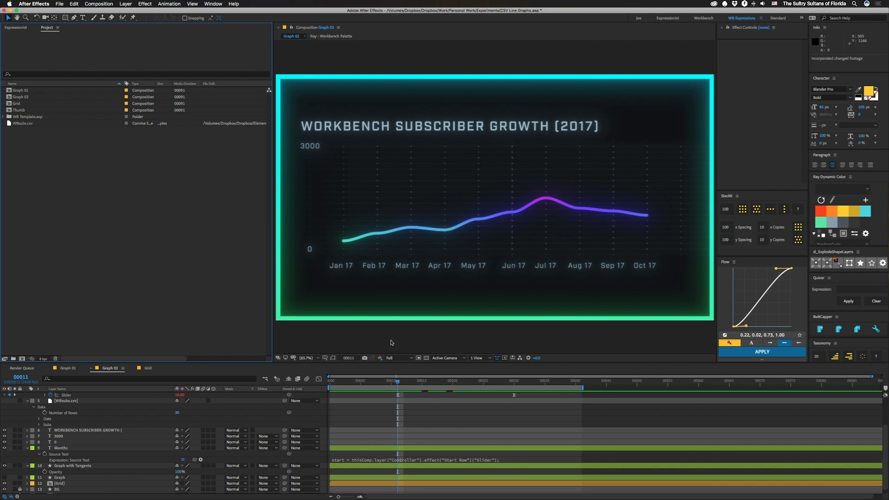
pyautogui.click(18, 27)
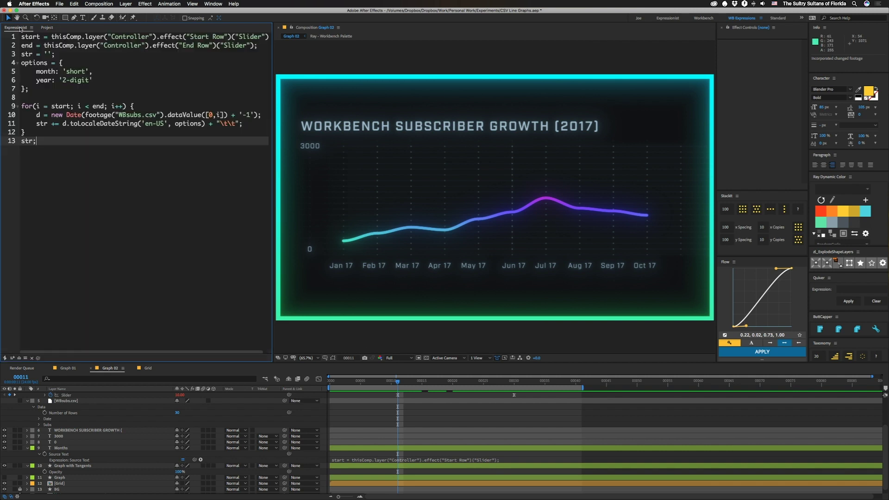
# - Select the Months layer and highlight the footage().dataValue lookup on line 10
pyautogui.click(66, 448)
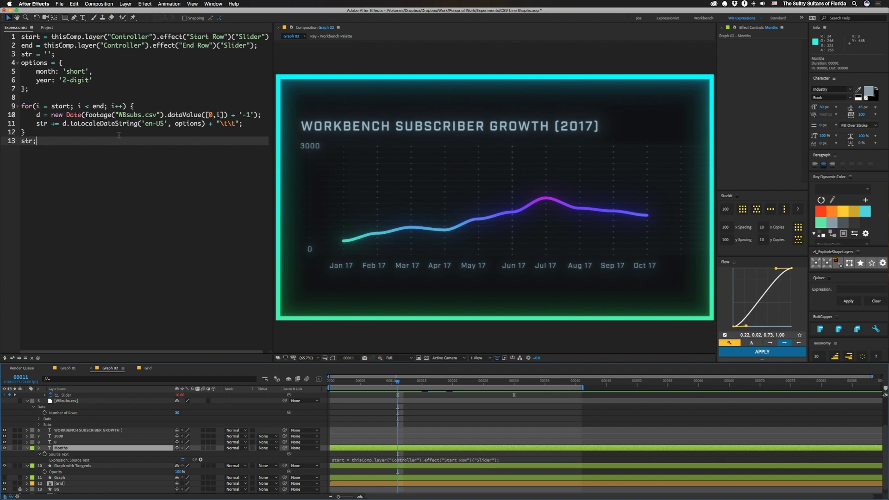
pyautogui.moveTo(85, 115); pyautogui.dragTo(212, 116)
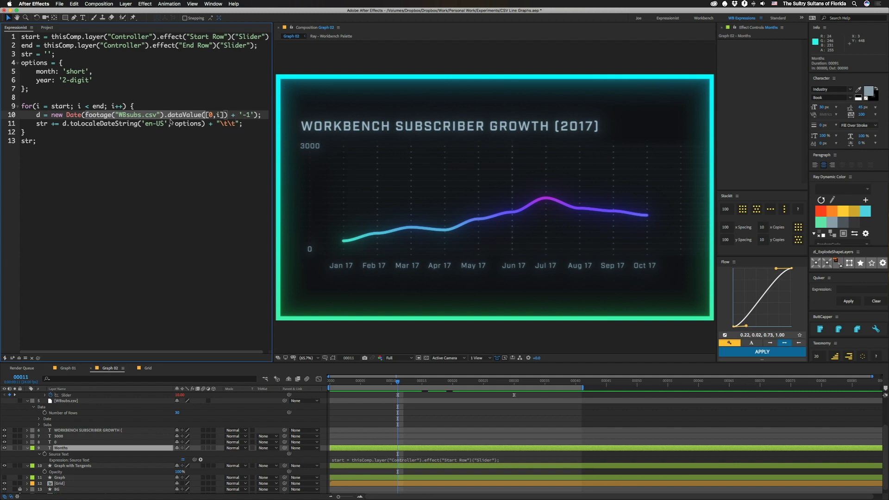
pyautogui.press('super+Tab')
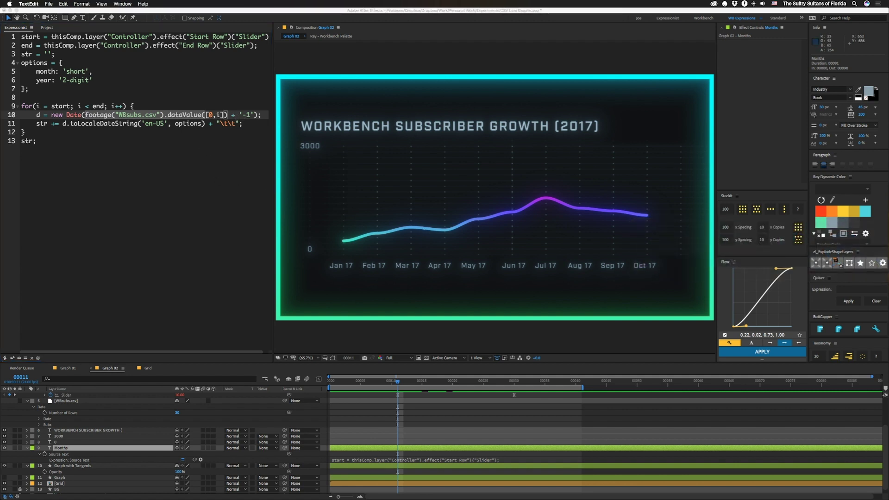
pyautogui.press('super+Tab')
pyautogui.press('super+Tab')
pyautogui.moveTo(678, 208); pyautogui.dragTo(408, 119)
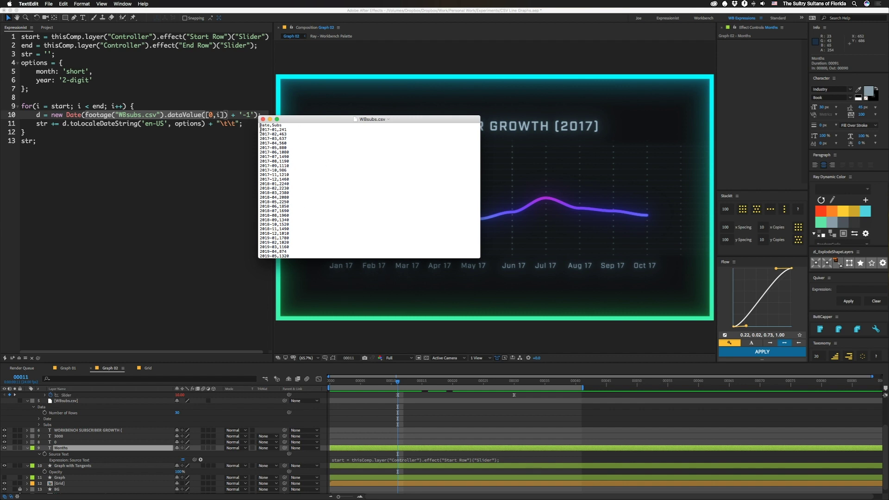
pyautogui.moveTo(260, 130); pyautogui.dragTo(888, 185)
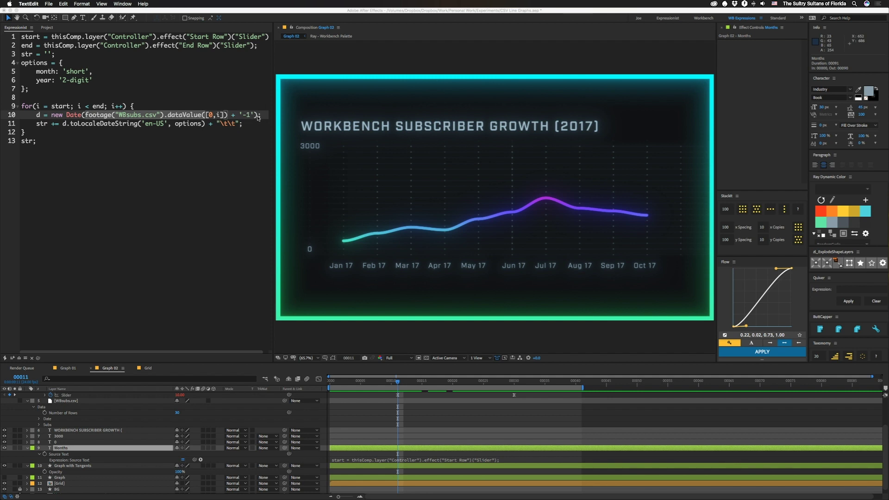
pyautogui.press('super+Tab')
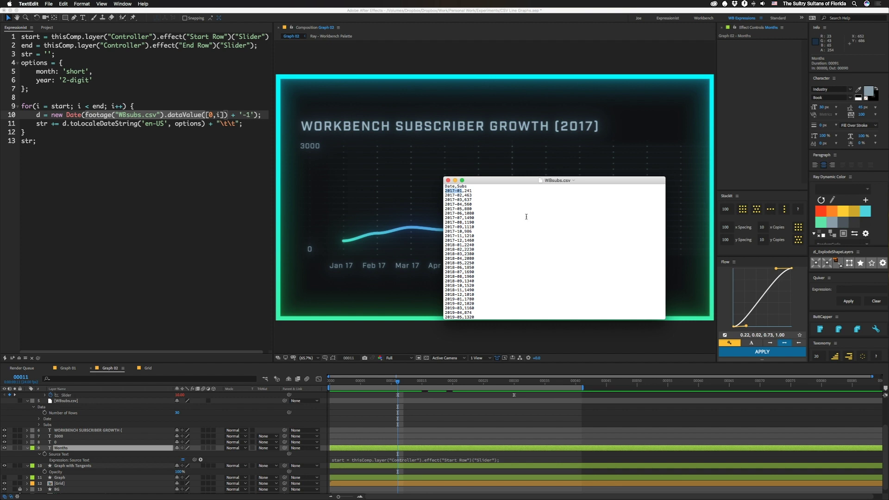
pyautogui.press('super+w')
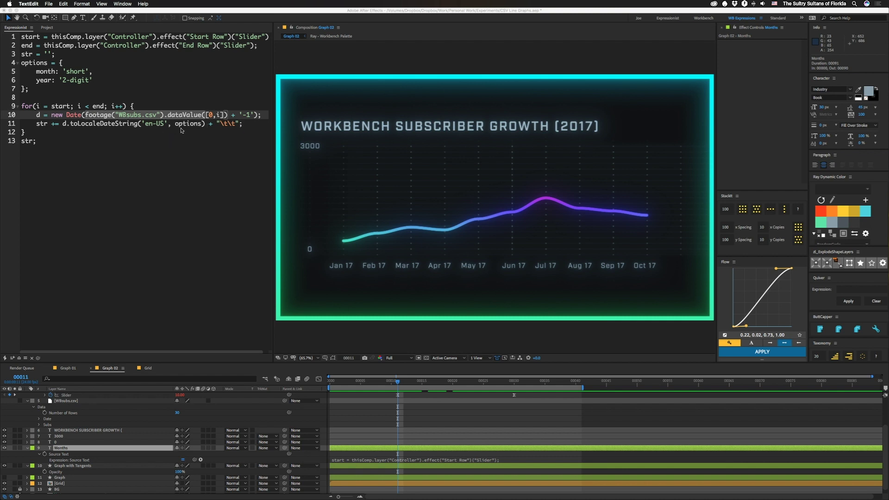
pyautogui.click(56, 74)
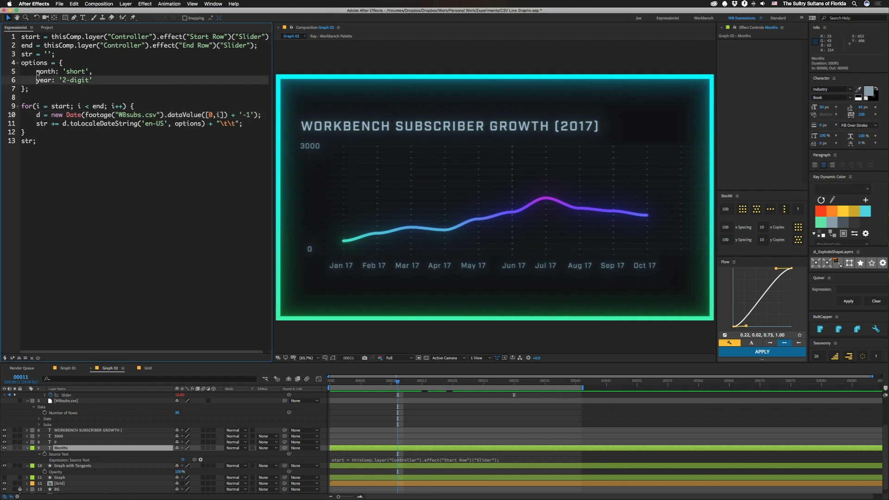
pyautogui.click(66, 74)
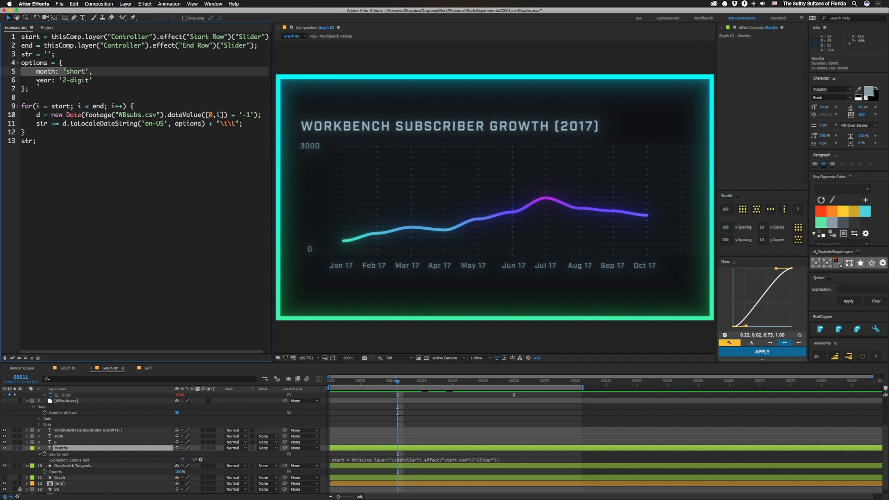
pyautogui.moveTo(36, 80); pyautogui.dragTo(88, 80)
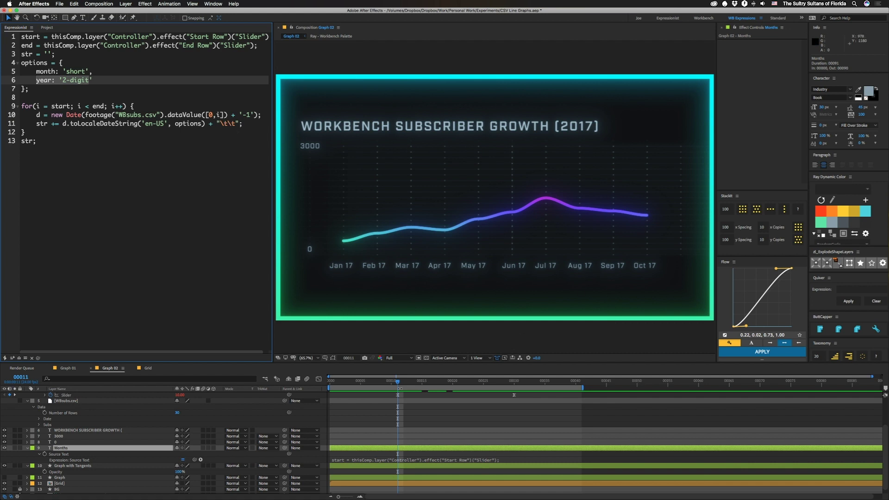
pyautogui.moveTo(397, 381); pyautogui.dragTo(477, 391)
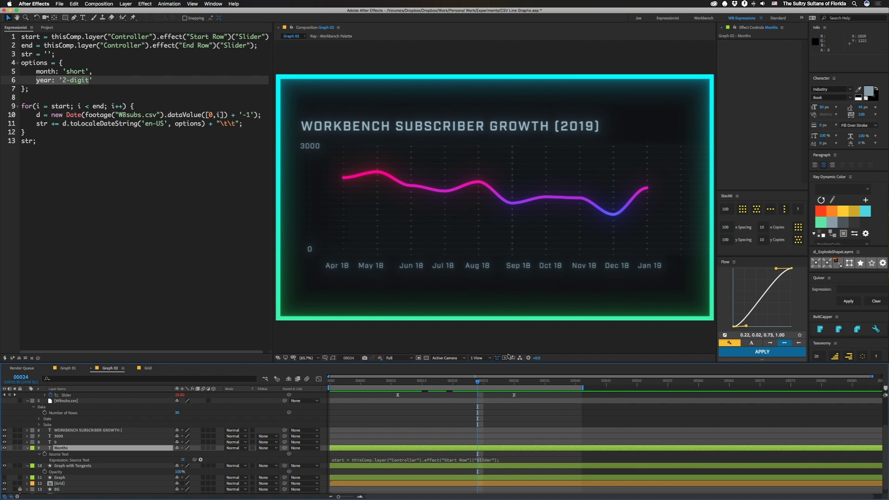
pyautogui.moveTo(478, 382); pyautogui.dragTo(453, 383)
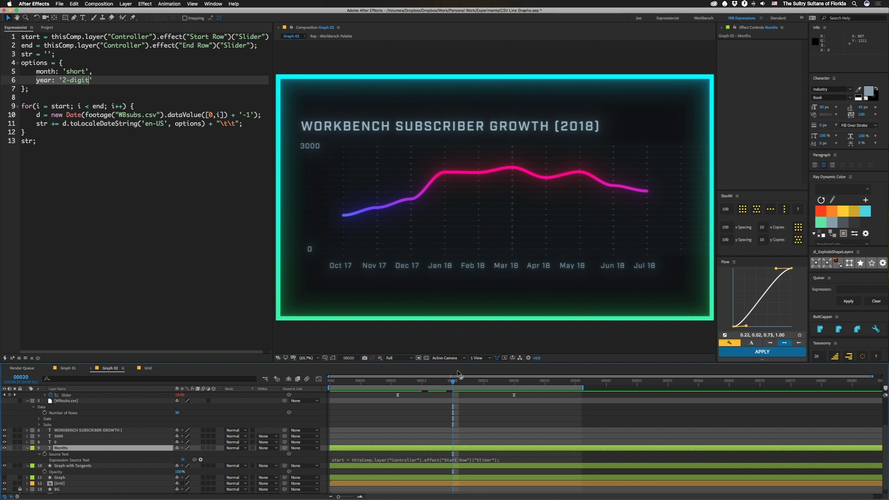
pyautogui.moveTo(455, 382); pyautogui.dragTo(393, 387)
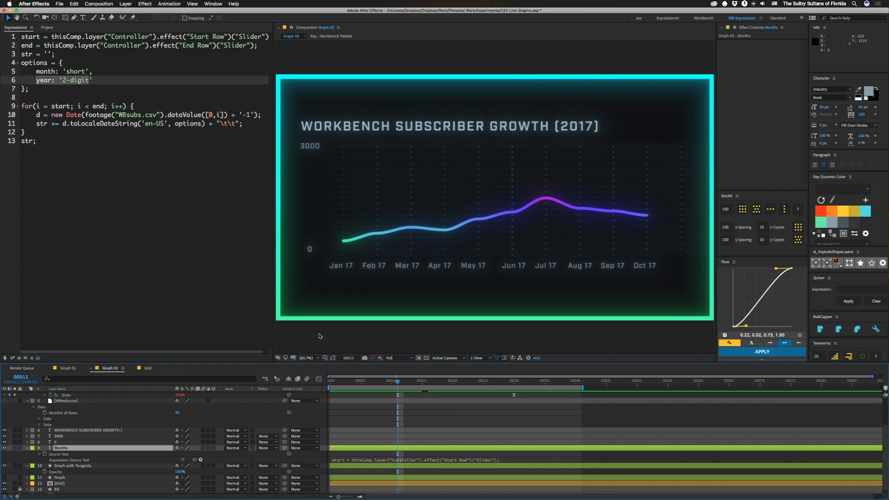
# - Load the Graph with Tangents Path expression into the editor, then select the Controller layer for its sliders
pyautogui.click(93, 467)
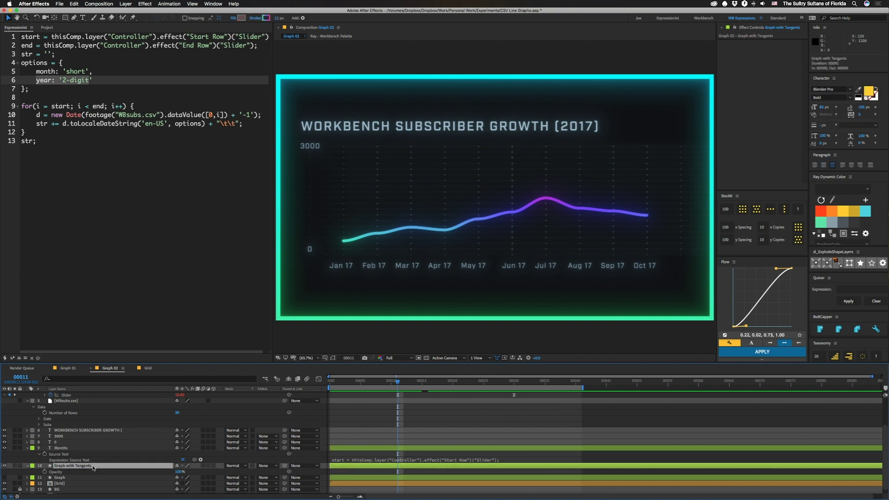
pyautogui.press('e')
pyautogui.press('e')
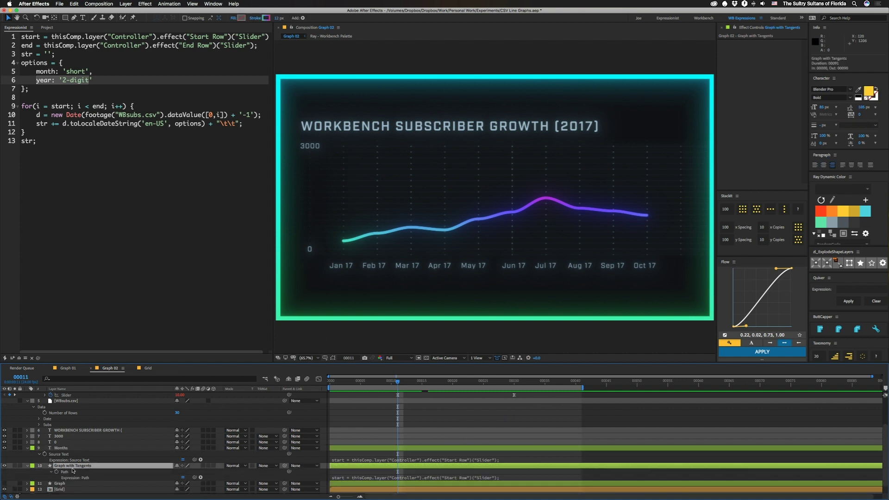
pyautogui.click(66, 473)
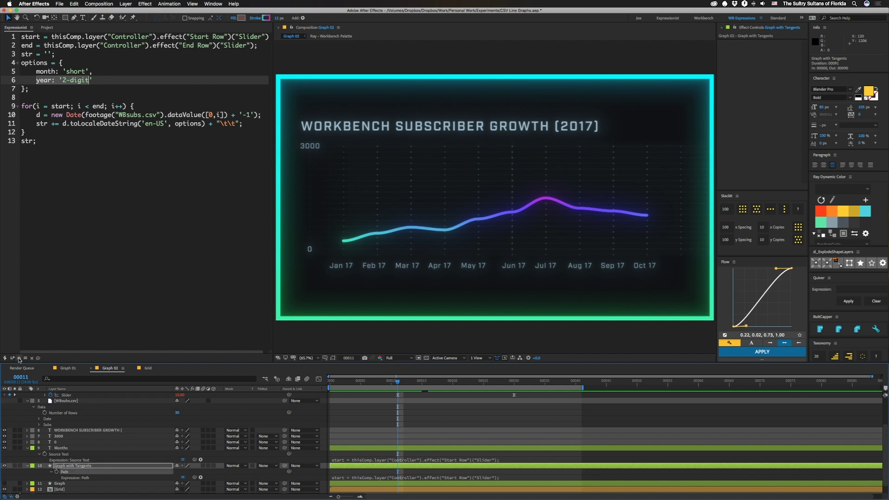
pyautogui.click(19, 359)
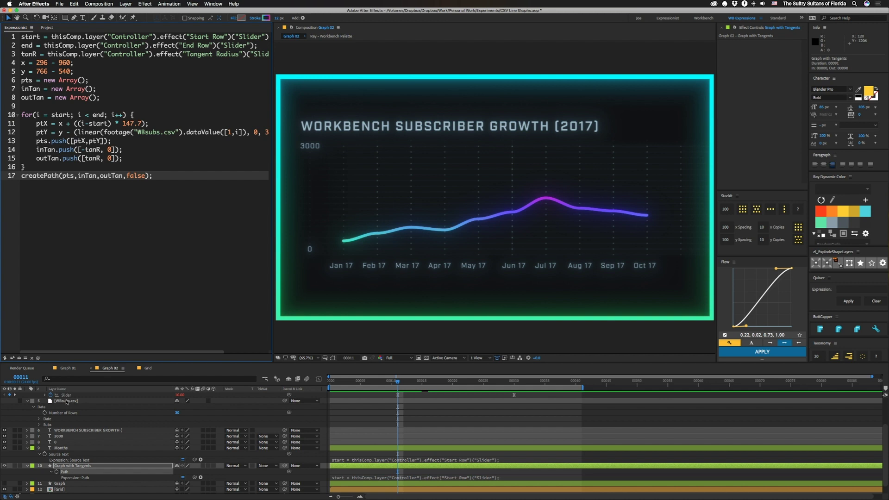
pyautogui.scroll(4, 77, 431)
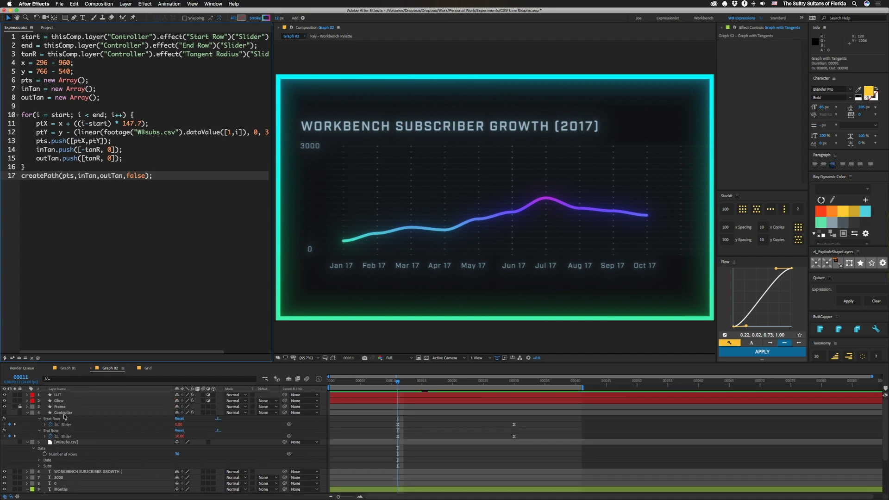
pyautogui.click(63, 413)
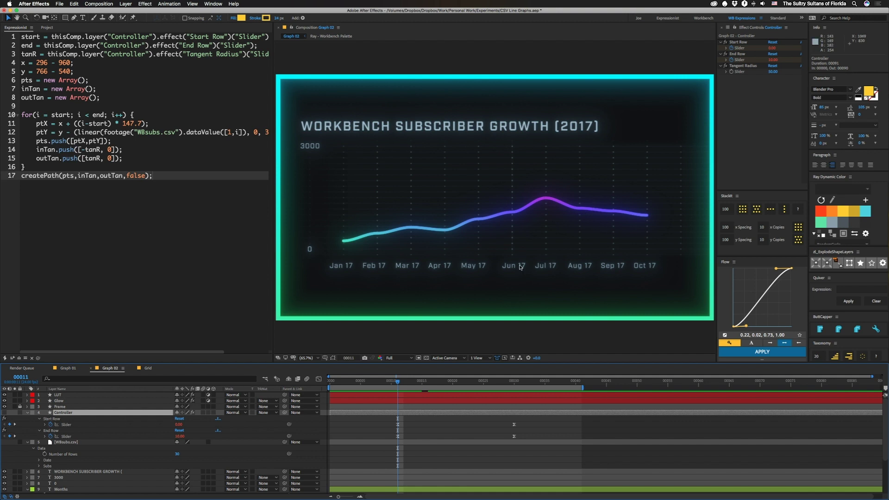
pyautogui.scroll(-5, 64, 466)
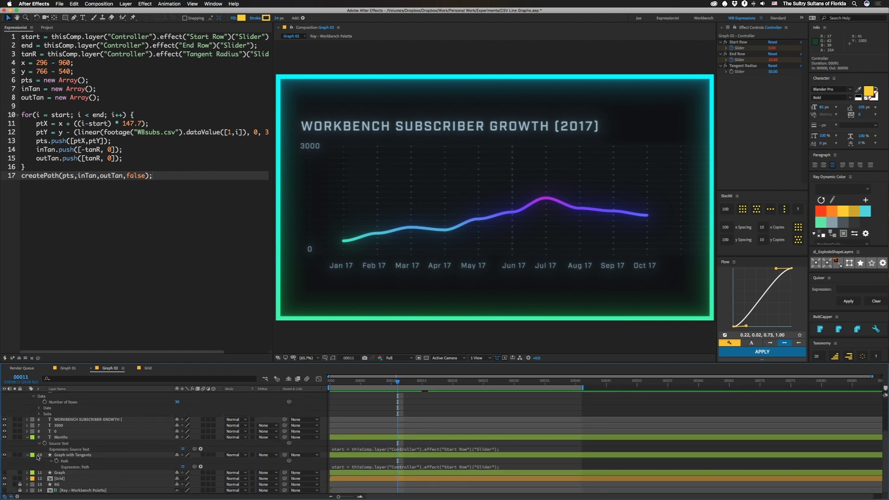
pyautogui.click(27, 455)
pyautogui.click(4, 466)
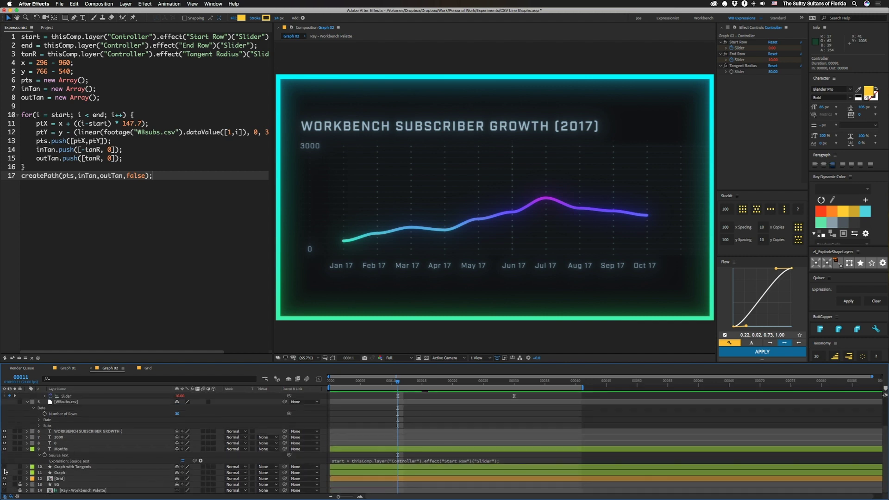
pyautogui.click(4, 473)
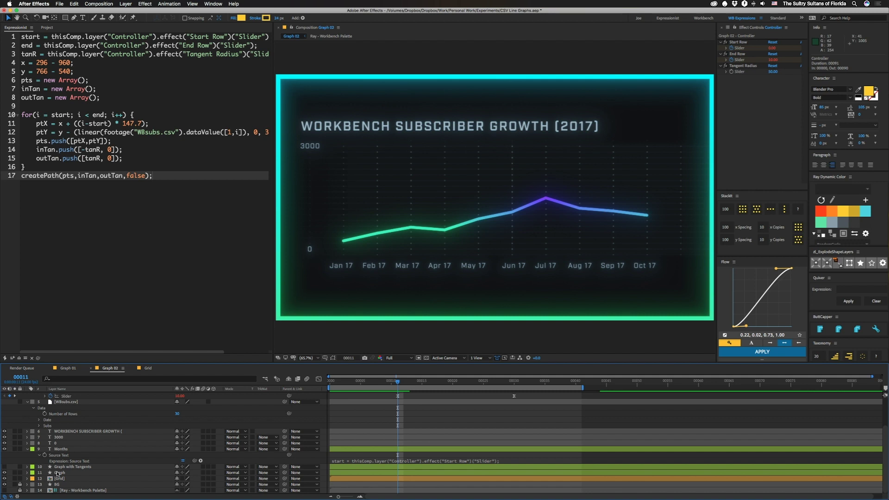
pyautogui.click(57, 473)
pyautogui.click(27, 472)
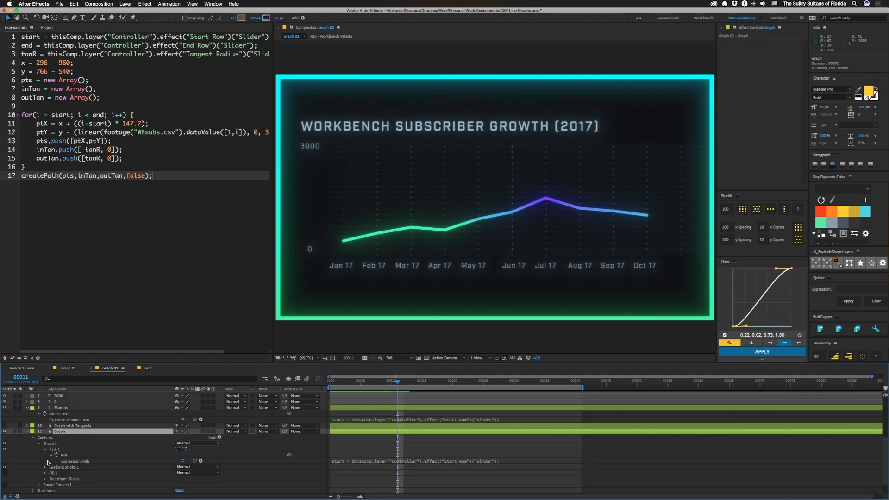
pyautogui.click(4, 484)
pyautogui.click(27, 431)
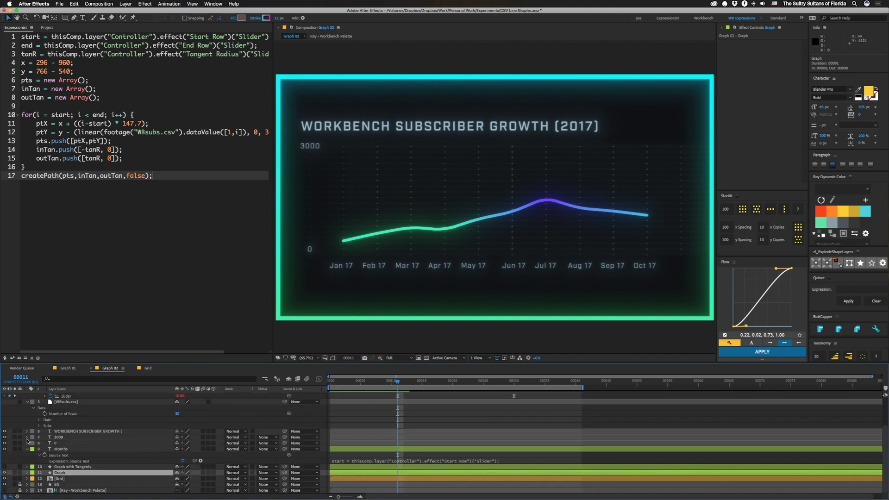
pyautogui.click(5, 472)
pyautogui.click(5, 467)
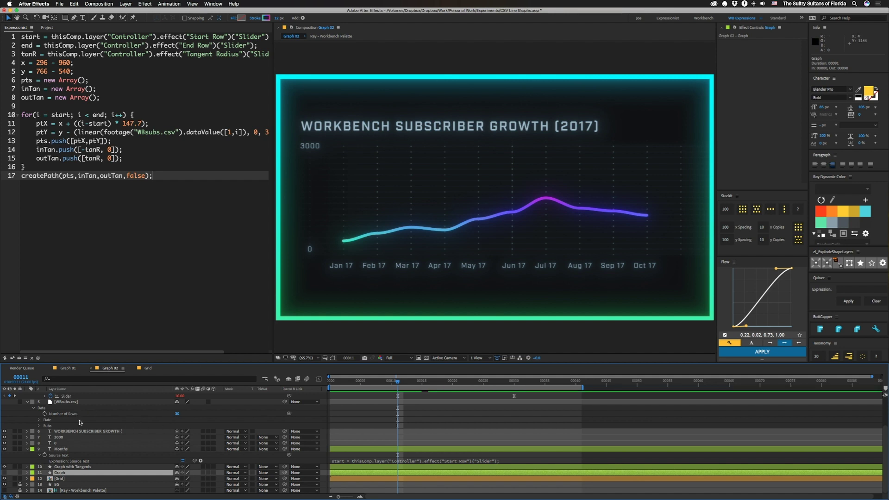
pyautogui.scroll(3, 80, 423)
pyautogui.click(66, 412)
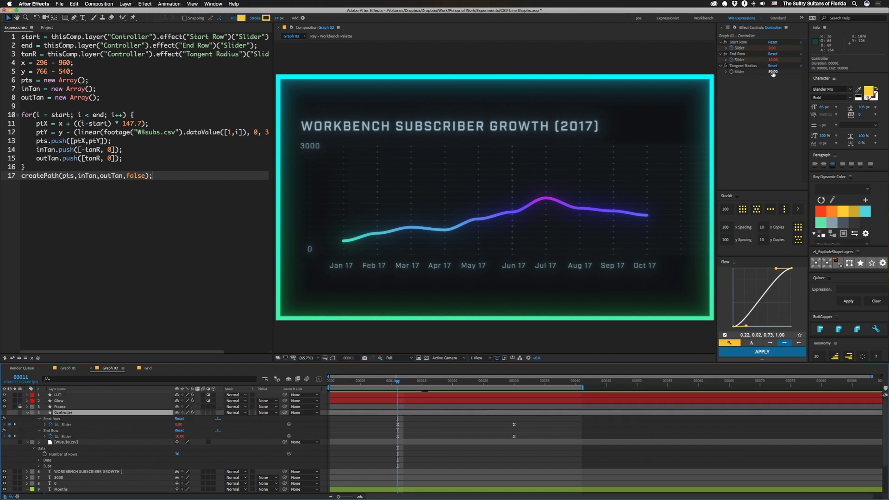
pyautogui.moveTo(772, 71); pyautogui.dragTo(719, 73)
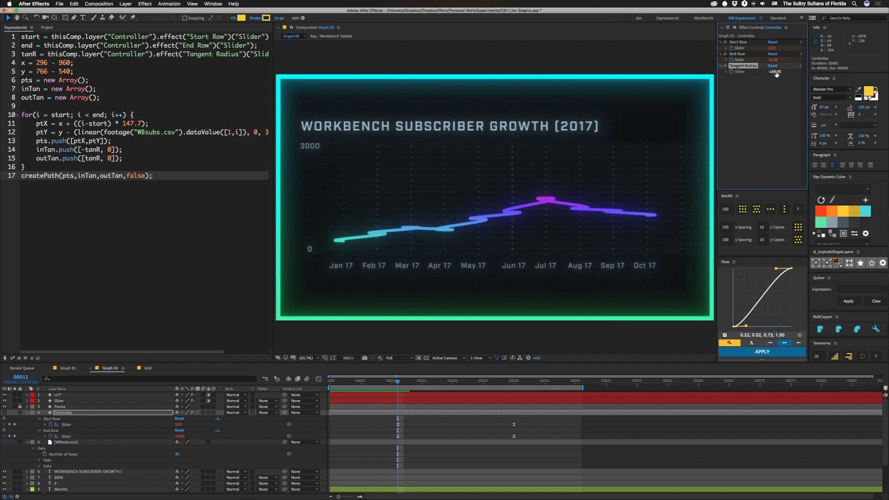
pyautogui.moveTo(777, 74); pyautogui.dragTo(860, 73)
pyautogui.moveTo(773, 72); pyautogui.dragTo(803, 91)
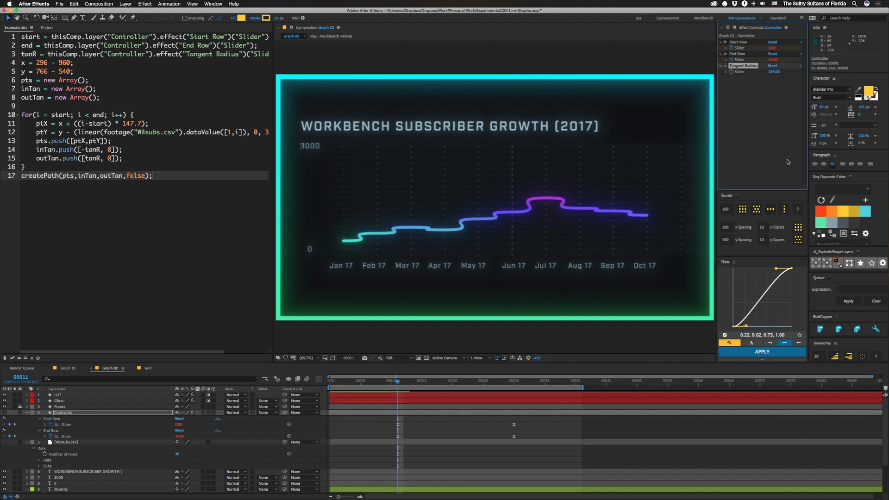
pyautogui.press('super+z')
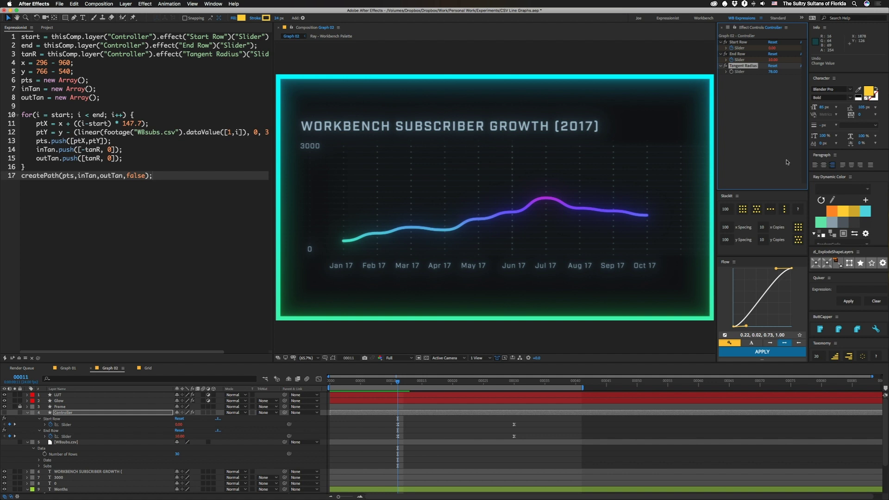
pyautogui.press('super+z')
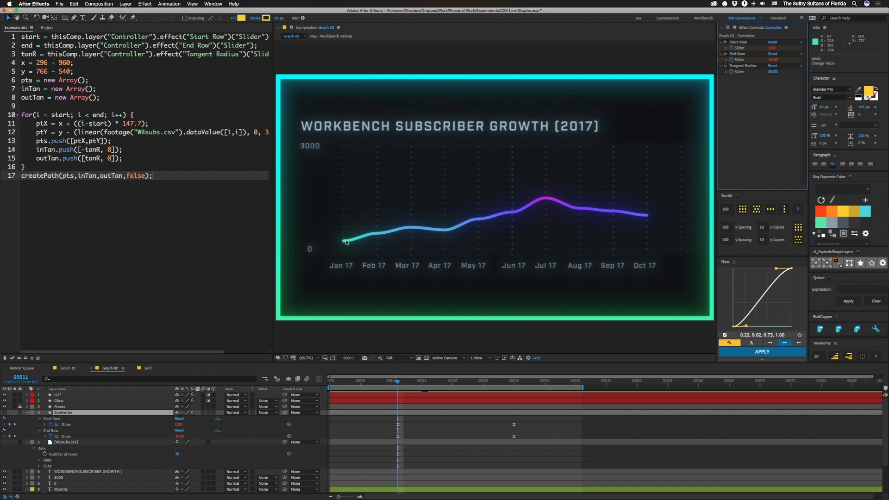
pyautogui.press('super+r')
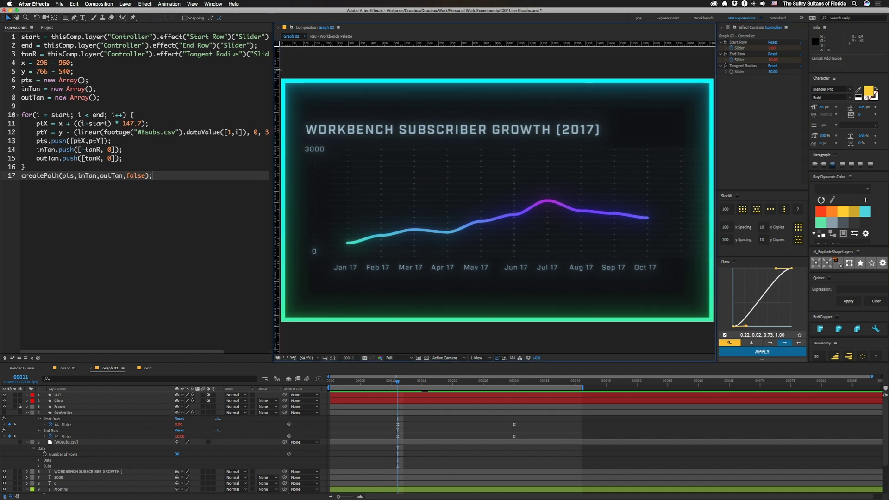
pyautogui.moveTo(277, 75); pyautogui.dragTo(347, 77)
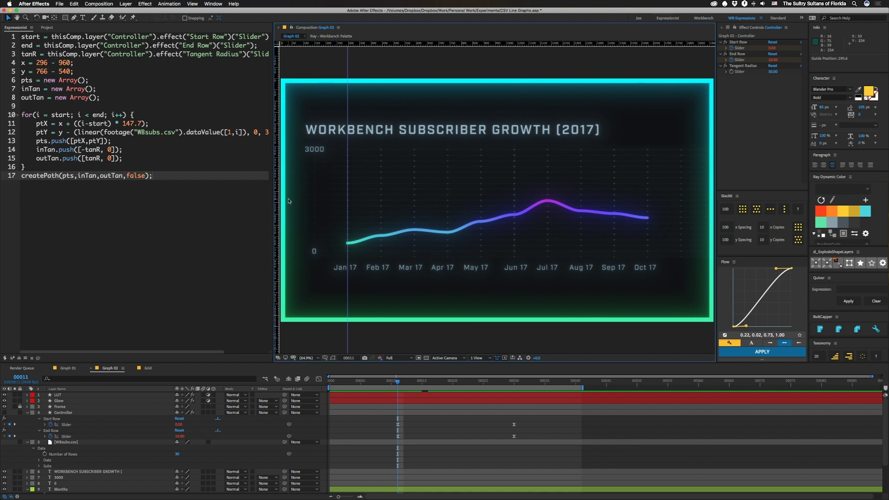
pyautogui.moveTo(374, 46); pyautogui.dragTo(324, 251)
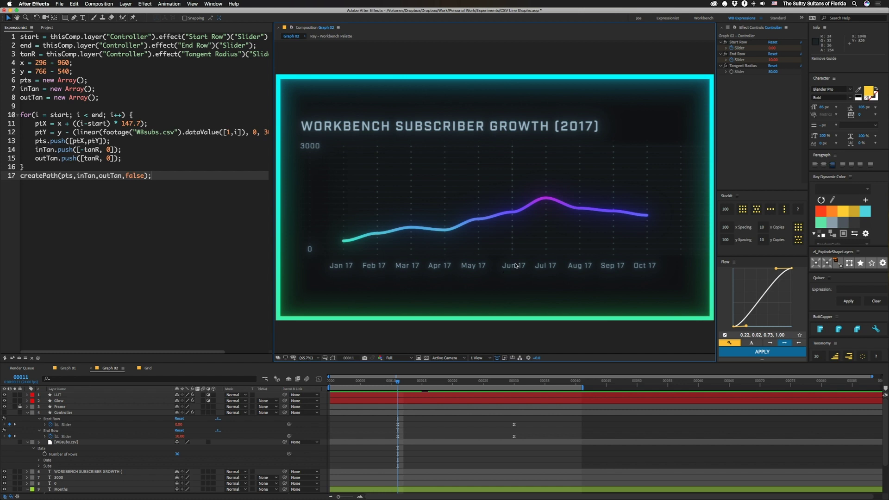
# - Jump to frame 30, add index i to the line-12 dataValue call, and scrub back to frame 29
pyautogui.click(516, 381)
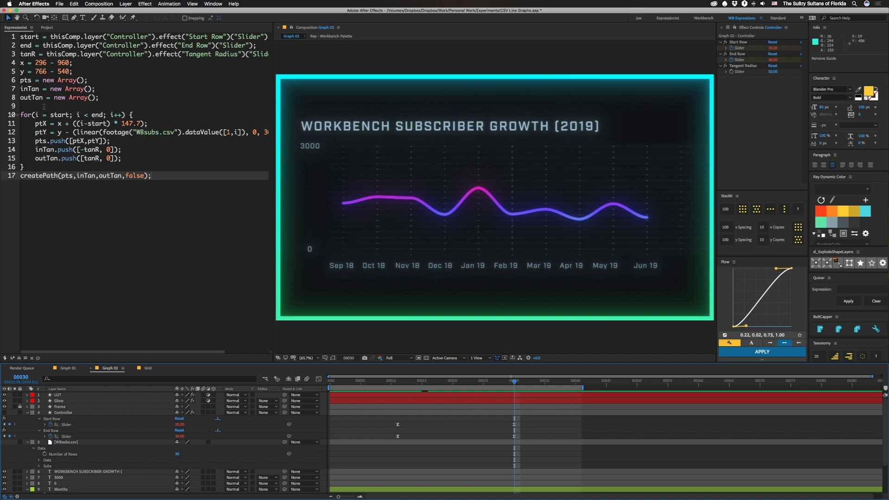
pyautogui.click(236, 132)
pyautogui.write('i')
pyautogui.hscroll(5, 244, 132)
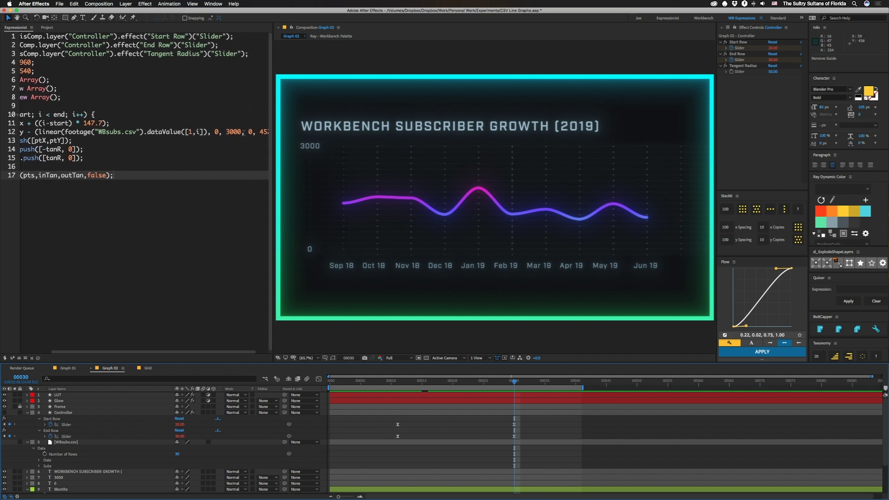
pyautogui.hscroll(2, 242, 131)
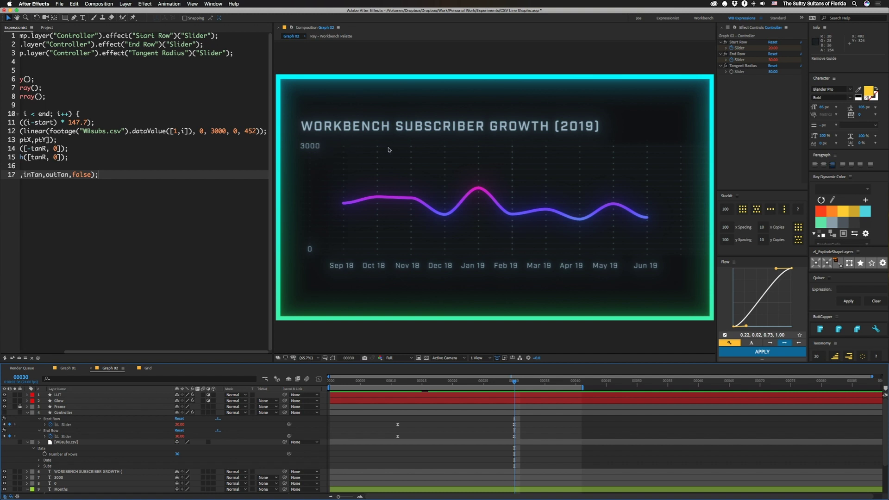
pyautogui.click(510, 382)
pyautogui.moveTo(510, 382)
pyautogui.mouseDown()
pyautogui.moveTo(411, 384)
pyautogui.moveTo(514, 384)
pyautogui.mouseUp()
pyautogui.hscroll(-5, 83, 146)
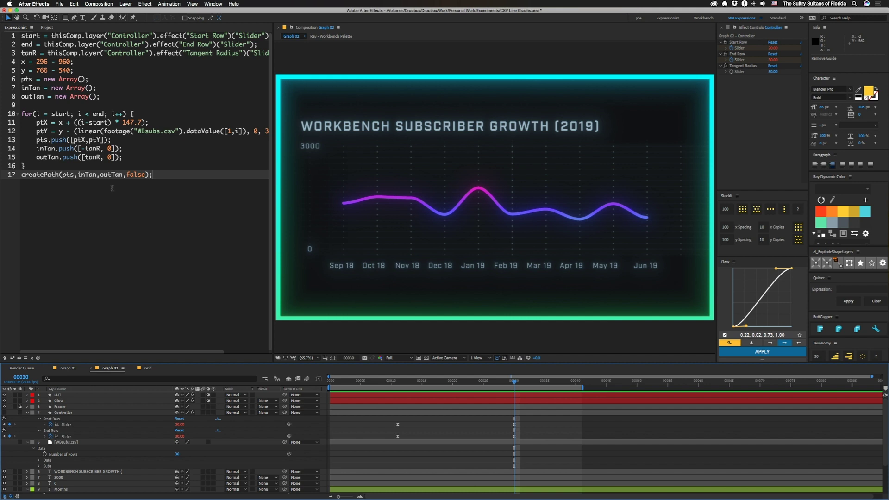
pyautogui.click(98, 194)
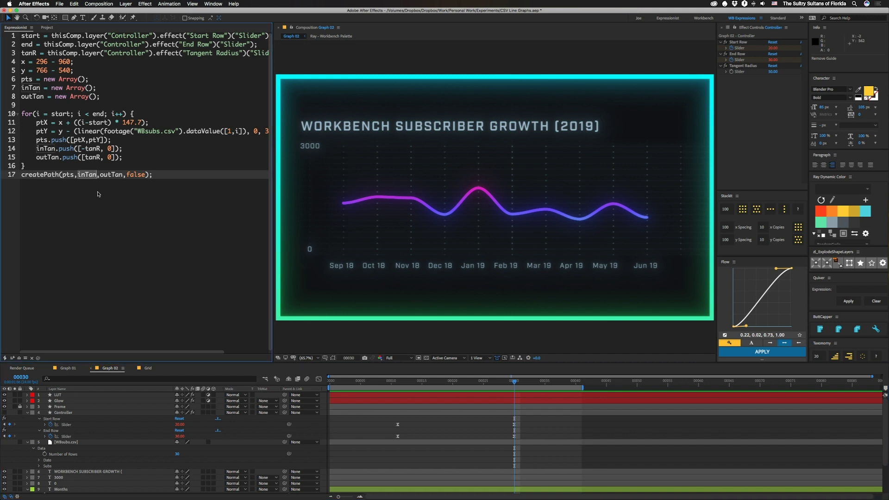
pyautogui.write('[]')
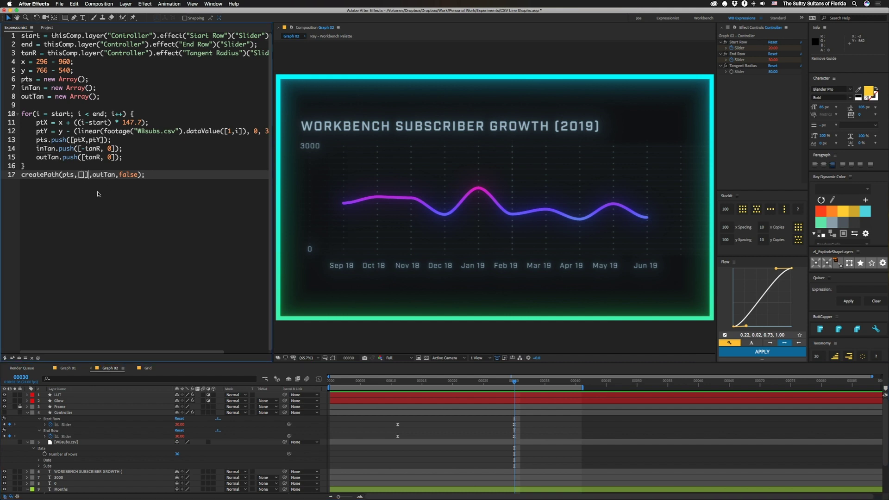
pyautogui.press('Delete')
pyautogui.write('inTan')
pyautogui.press('Delete')
pyautogui.press('Left')
pyautogui.press('Left')
pyautogui.press('Left')
pyautogui.press('Left')
pyautogui.press('Left')
pyautogui.press('BackSpace')
pyautogui.press('Right')
pyautogui.press('Right')
pyautogui.press('Right')
pyautogui.press('Right')
pyautogui.press('Right')
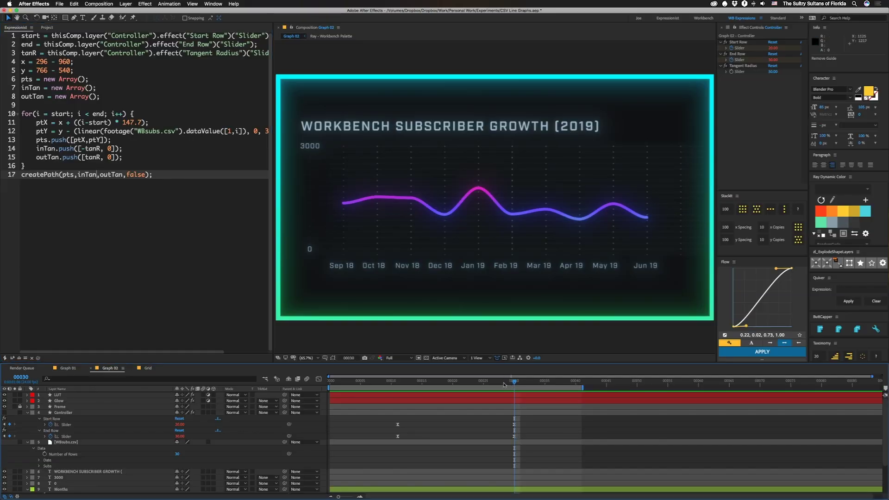
pyautogui.moveTo(504, 385)
pyautogui.mouseDown()
pyautogui.moveTo(394, 384)
pyautogui.moveTo(515, 391)
pyautogui.mouseUp()
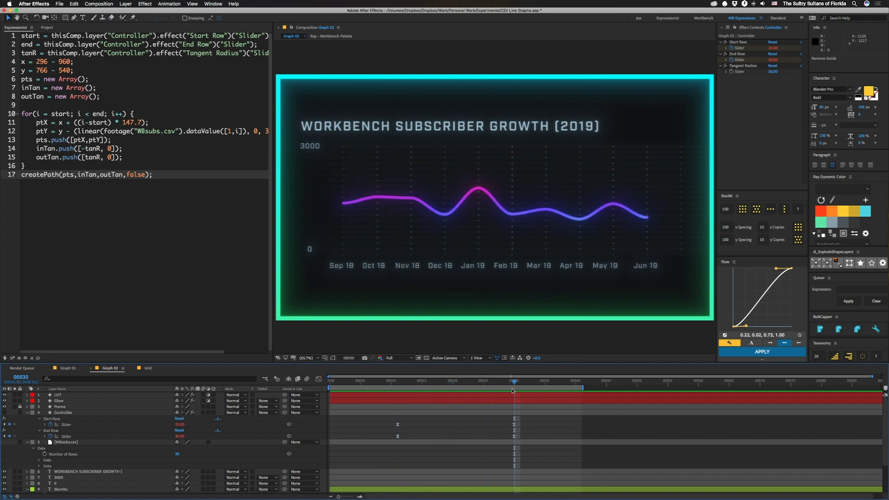
# - Load the title layer's Source Text expression and select 'end' in its dataValue([0, end]) date line
pyautogui.click(80, 473)
pyautogui.press('e')
pyautogui.press('e')
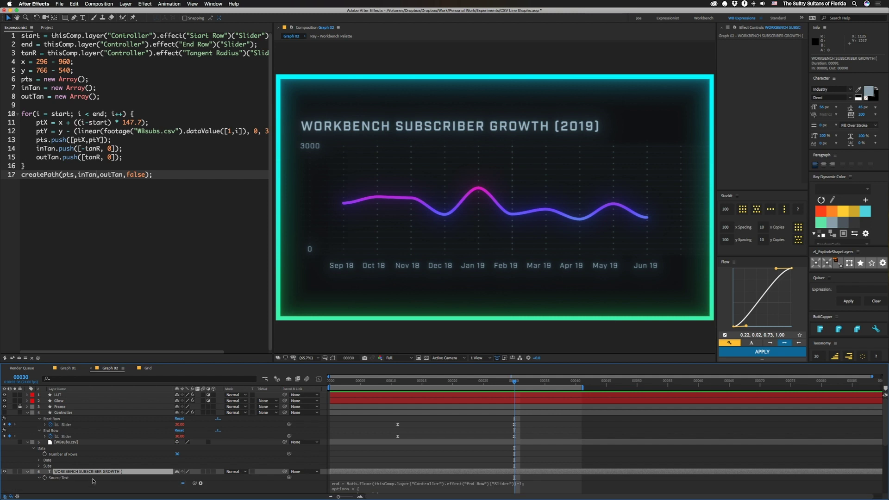
pyautogui.click(23, 358)
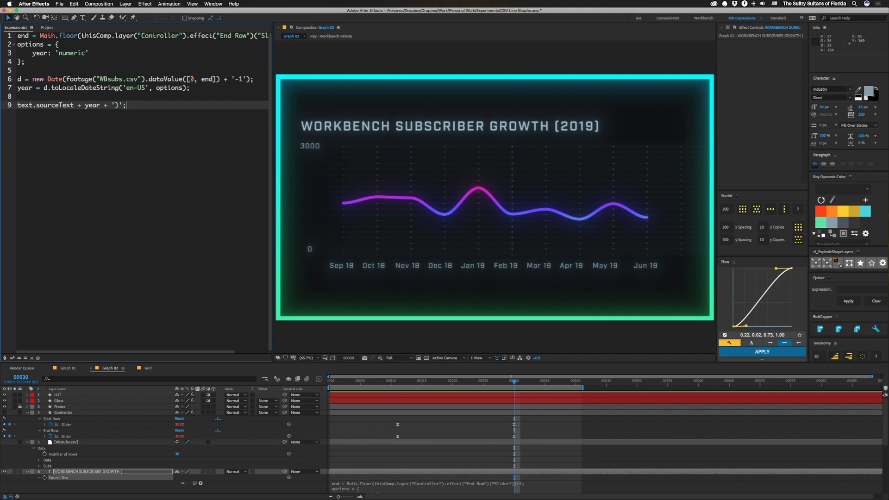
pyautogui.click(193, 79)
pyautogui.doubleClick(207, 79)
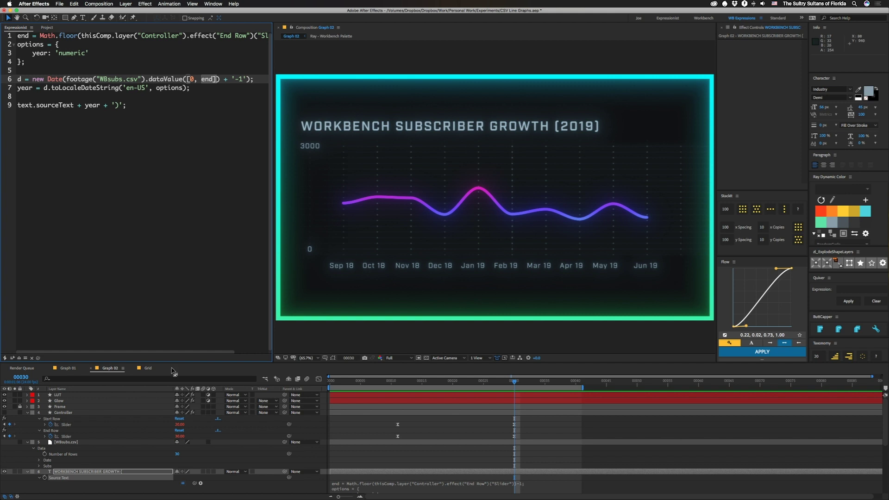
pyautogui.click(27, 413)
pyautogui.click(27, 419)
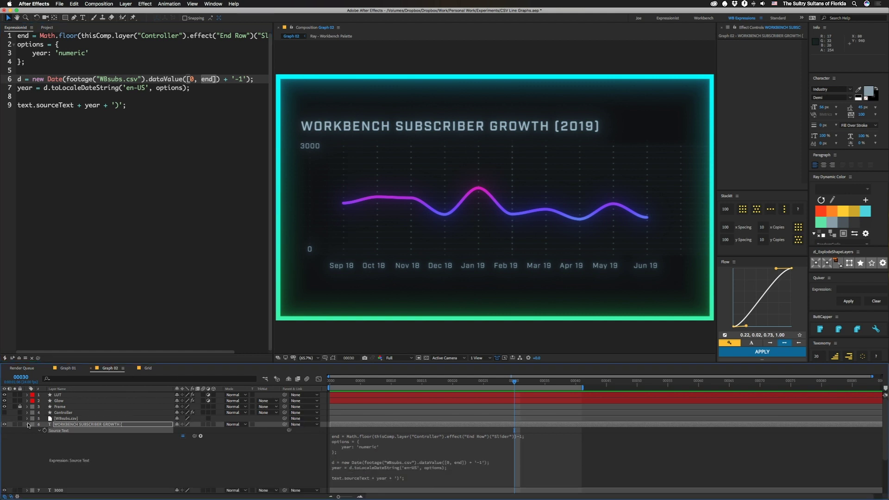
pyautogui.click(28, 425)
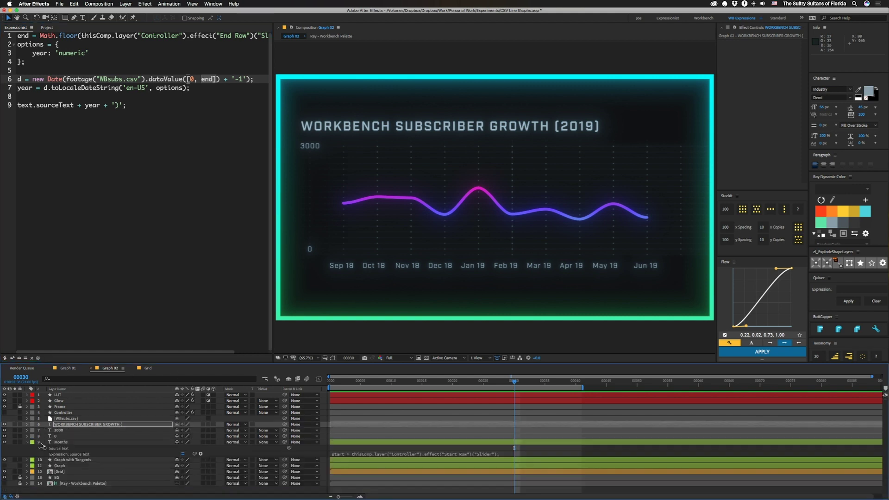
pyautogui.click(147, 368)
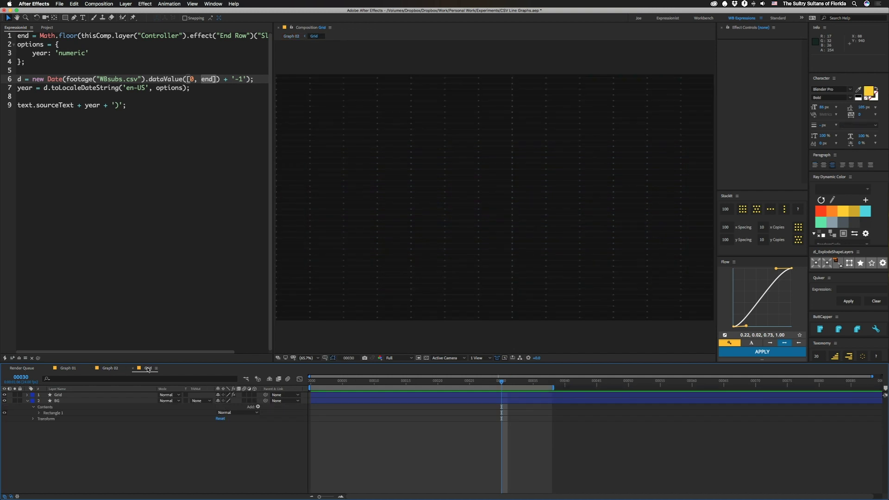
pyautogui.click(72, 401)
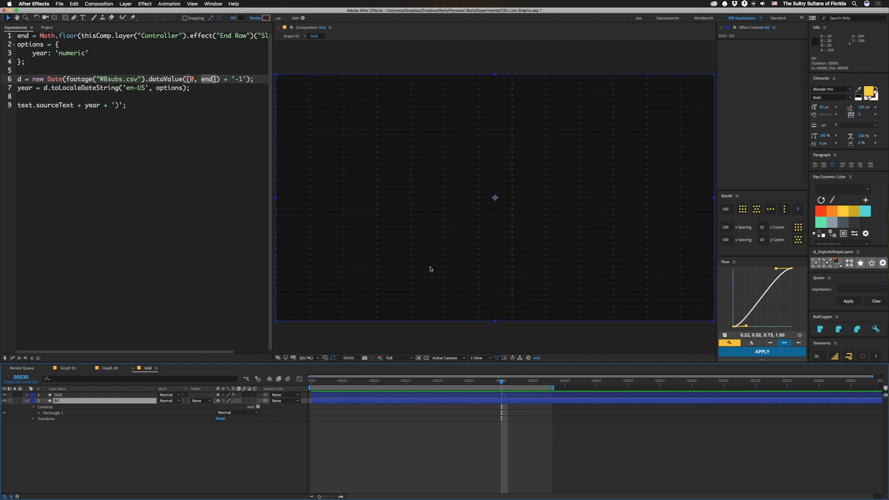
pyautogui.click(109, 368)
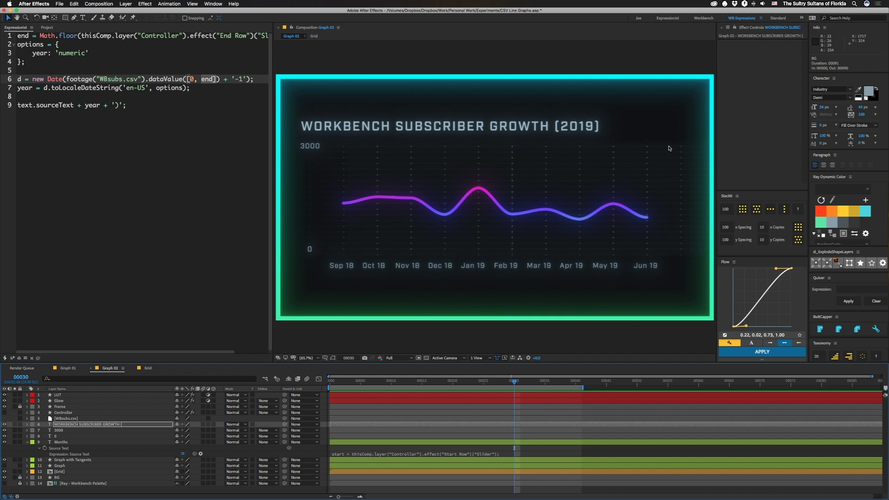
pyautogui.click(148, 369)
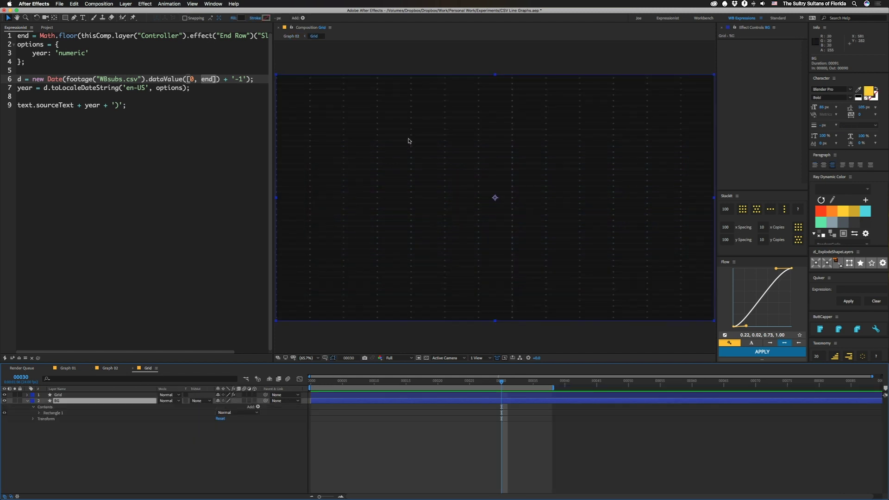
pyautogui.click(59, 395)
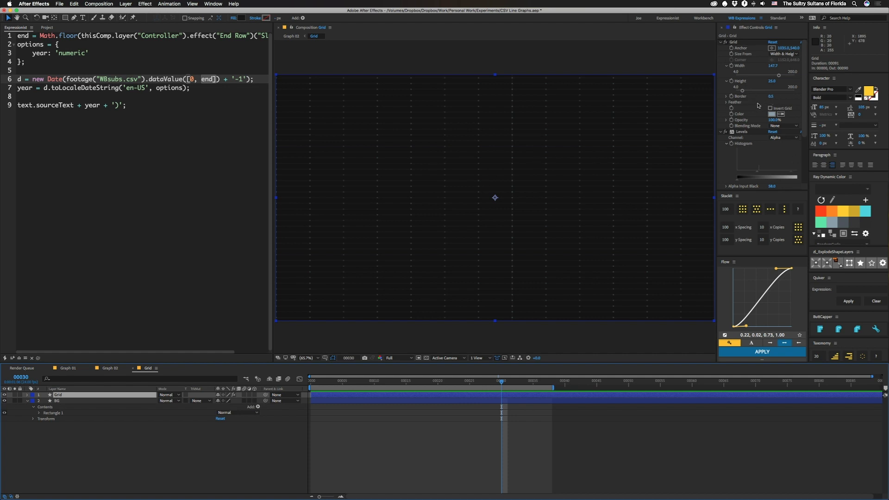
pyautogui.click(721, 132)
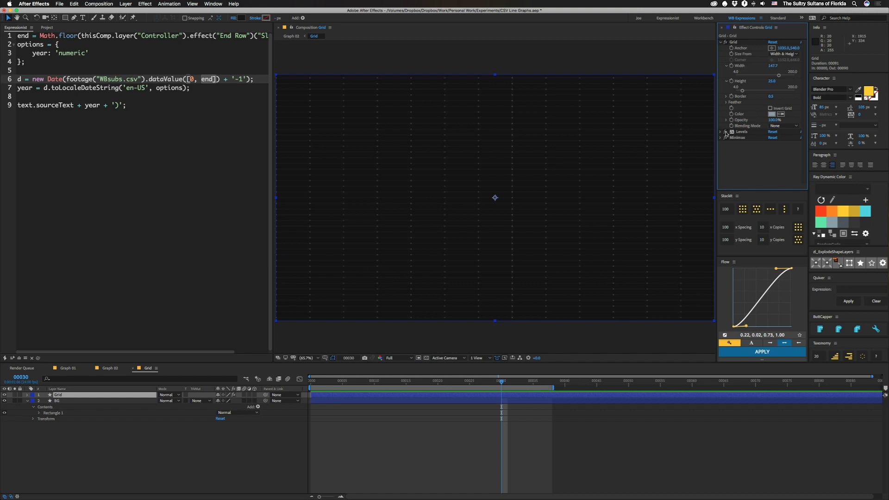
pyautogui.moveTo(725, 133); pyautogui.dragTo(726, 138)
pyautogui.click(726, 132)
pyautogui.click(110, 368)
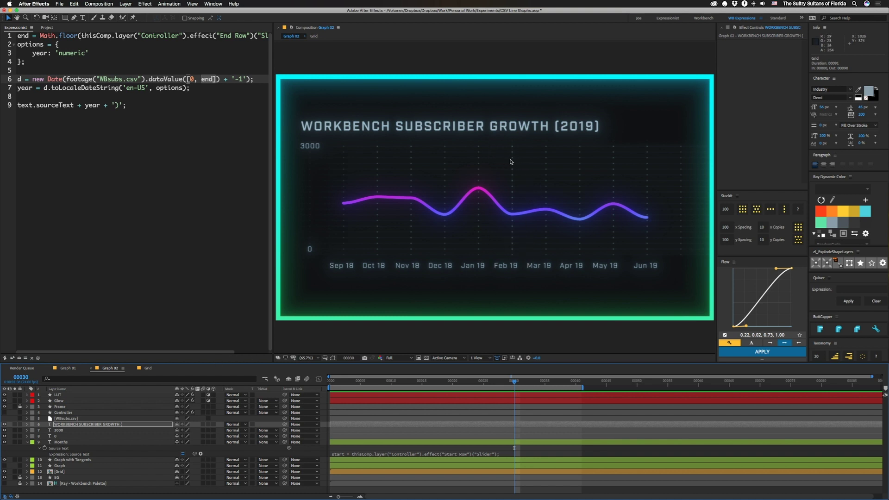
pyautogui.press('space')
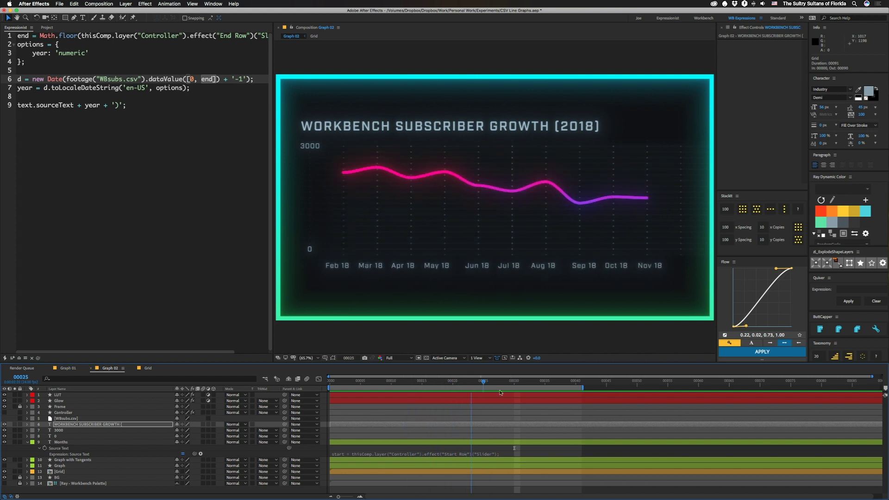
# - Move to frame 32 and select the Glow layer
pyautogui.moveTo(500, 393); pyautogui.dragTo(529, 394)
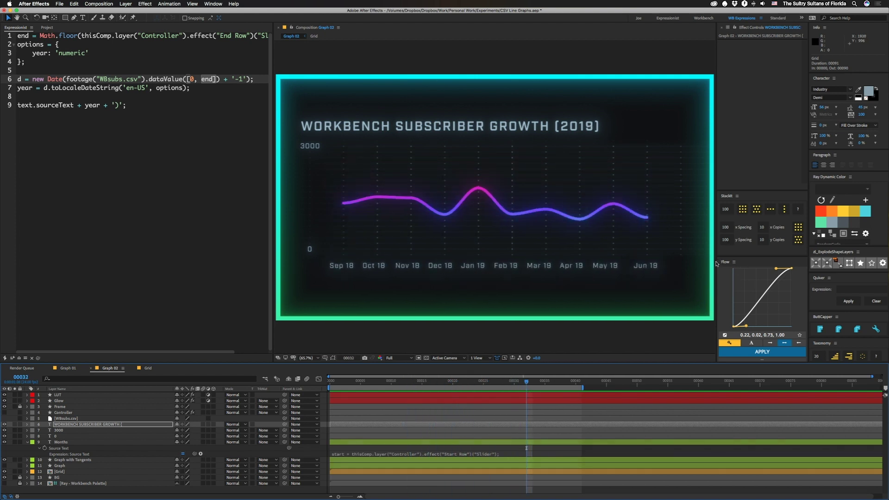
pyautogui.click(63, 401)
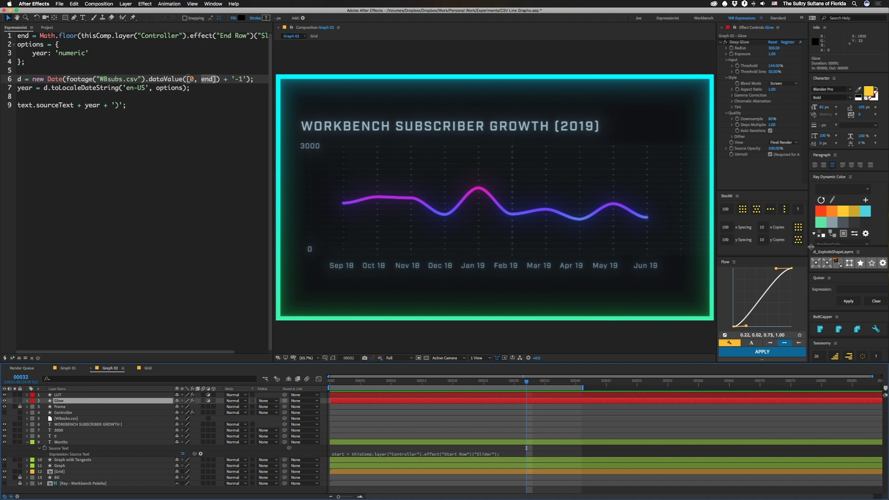
pyautogui.click(46, 28)
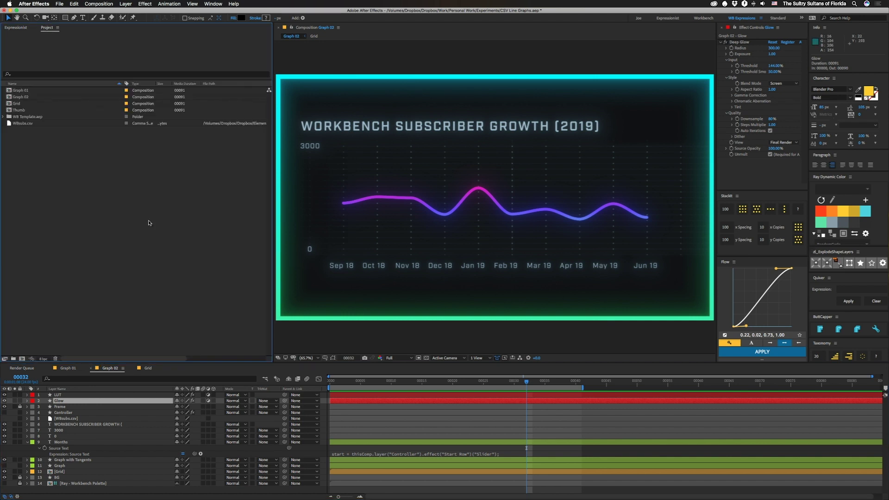
# - Try Deep Glow Threshold at 100%, scrub it, settle on 144%, then select the LUT layer
pyautogui.click(775, 66)
pyautogui.write('100')
pyautogui.press('Return')
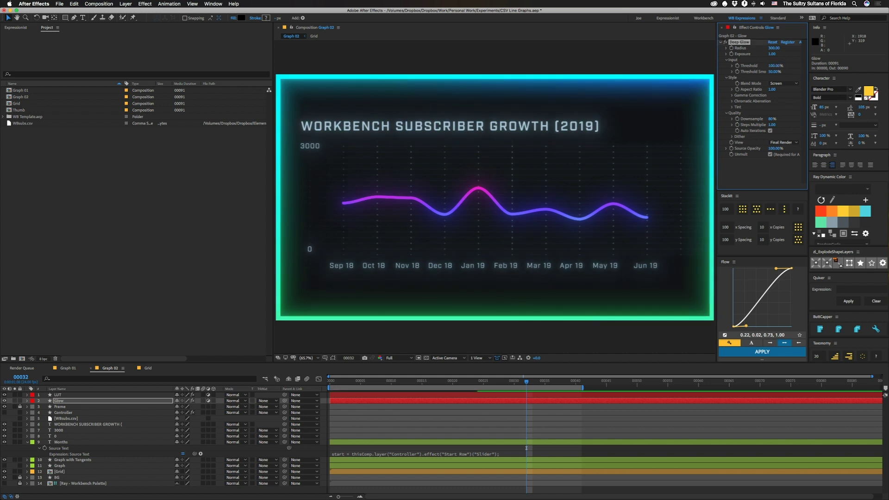
pyautogui.moveTo(773, 66); pyautogui.dragTo(808, 66)
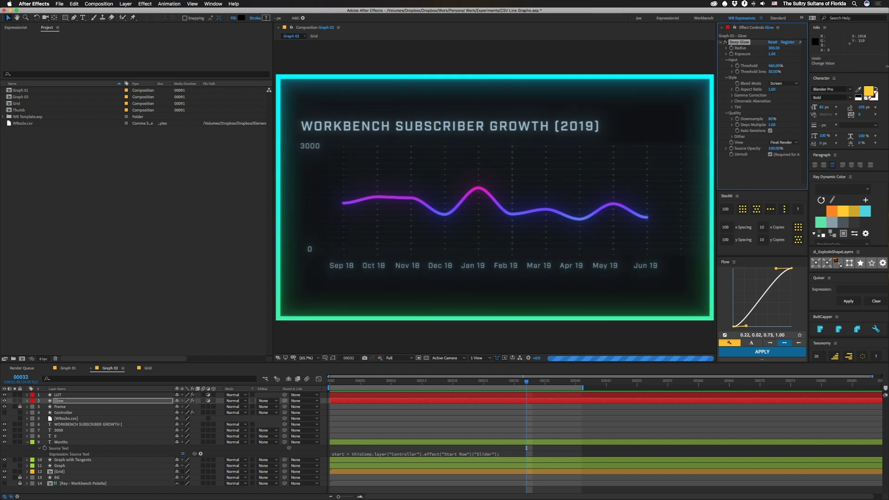
pyautogui.click(773, 65)
pyautogui.write('144')
pyautogui.press('Return')
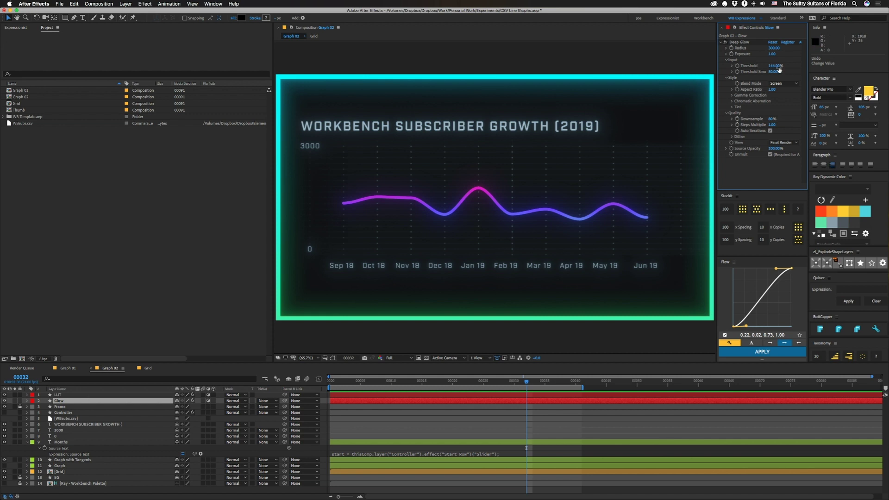
pyautogui.press('super+Up')
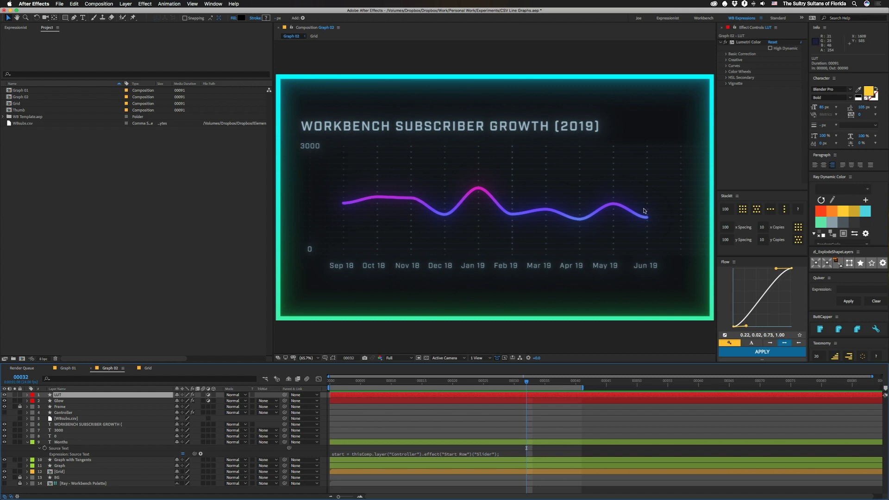
# - Expand Lumetri Color's Creative section on the LUT layer, then play a preview of the graph animation
pyautogui.click(726, 61)
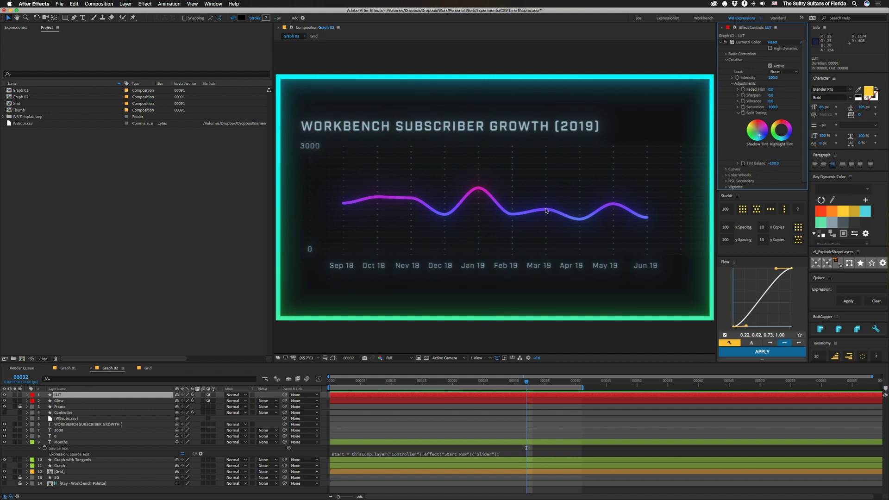
pyautogui.click(527, 383)
pyautogui.press('space')
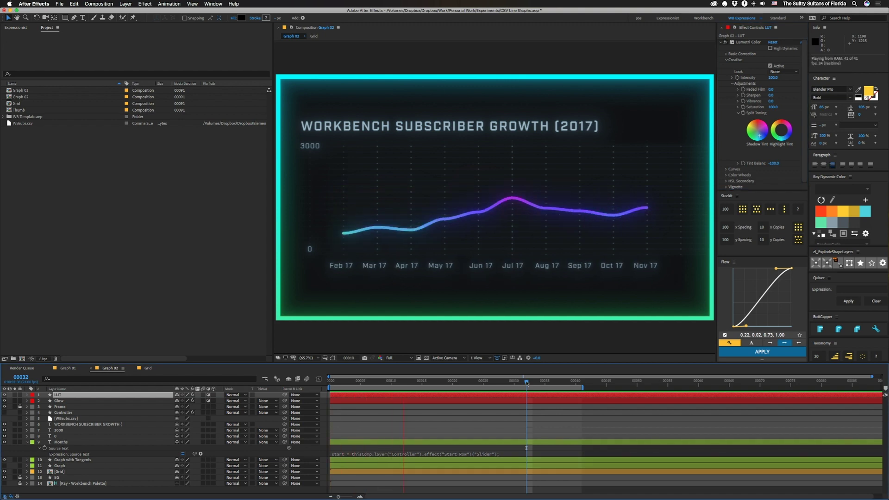
# - Move the playhead back to frame 21 to show the 2018 chart over Jan 18–Oct 18
pyautogui.moveTo(527, 382); pyautogui.dragTo(468, 397)
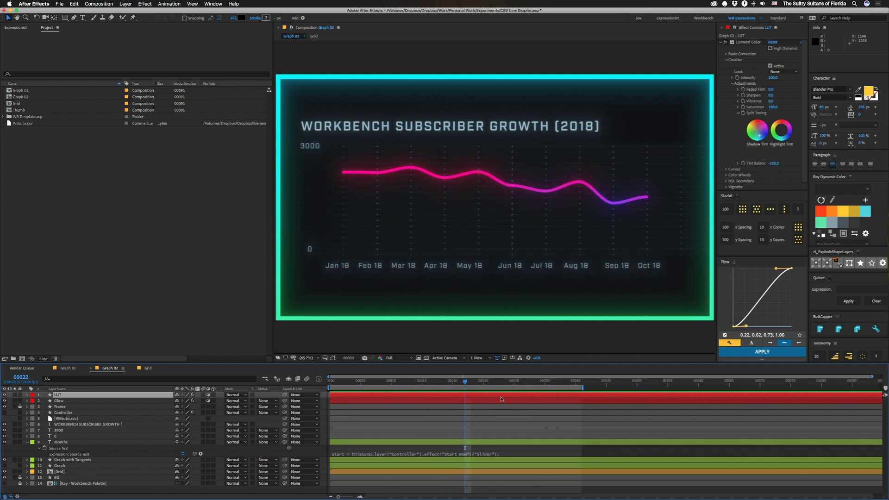